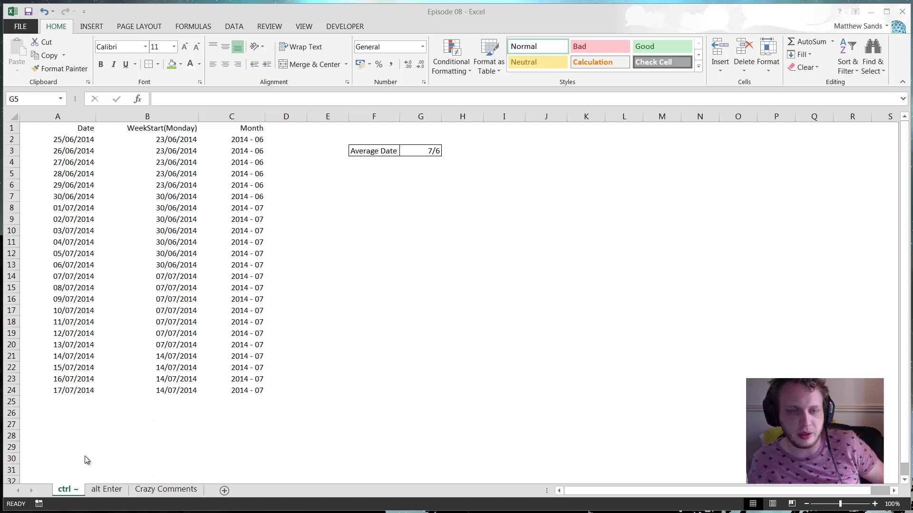
- Click through the empty cells around the Average Date value
left_click(413, 174)
left_click(380, 196)
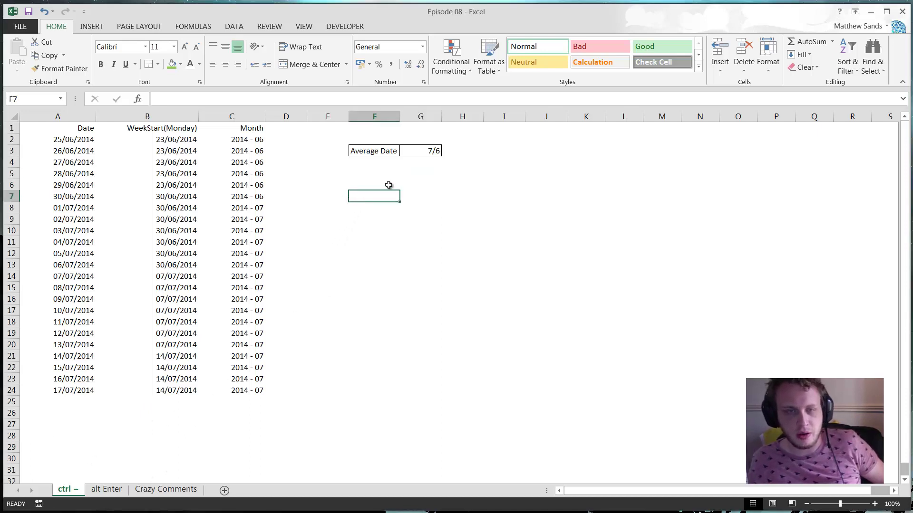
left_click(380, 185)
left_click(403, 176)
left_click(380, 185)
left_click(409, 174)
left_click(375, 183)
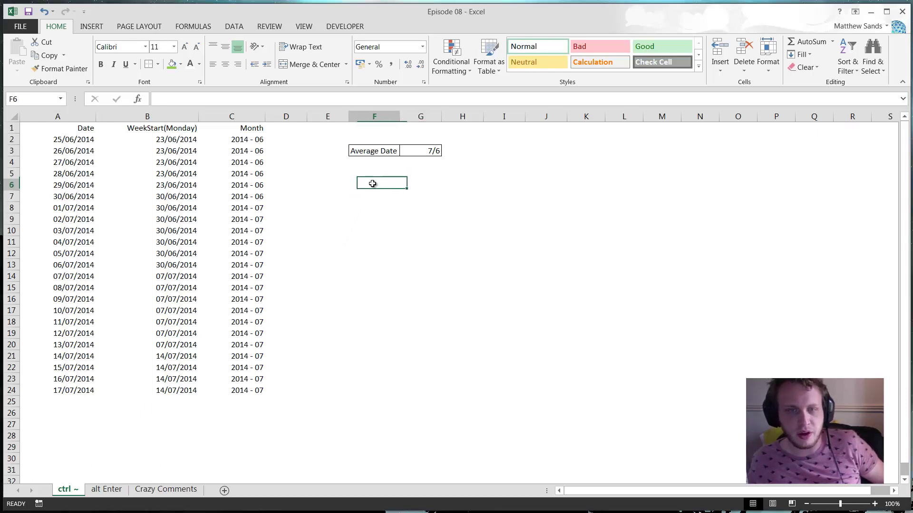
left_click(404, 174)
left_click(383, 183)
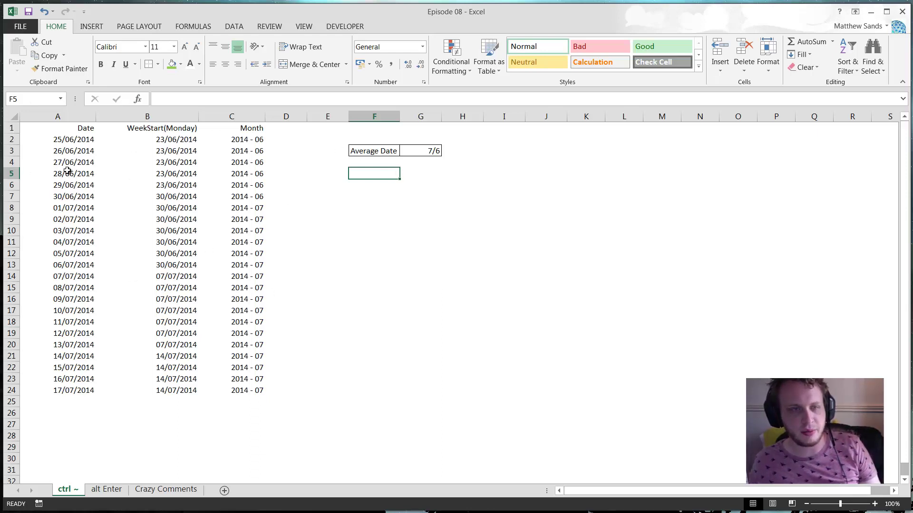
- Select the Date column and inspect the WeekStart and Month formulas in columns B and C
left_click(83, 139)
left_click_drag(83, 117, 161, 140)
left_click(176, 196)
left_click(176, 253)
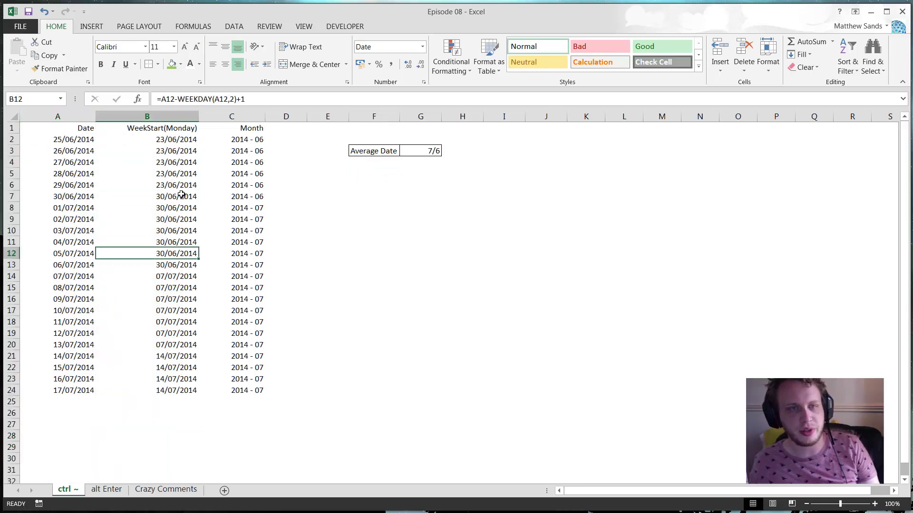
left_click(176, 196)
left_click(198, 151)
left_click(247, 152)
left_click(256, 207)
left_click(257, 174)
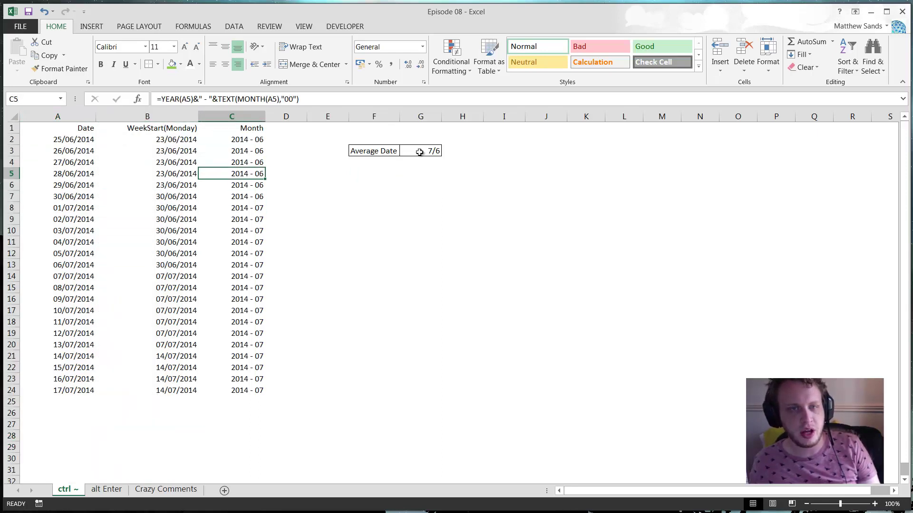
- Toggle Ctrl+` so dates show as serials 41815–41837 and Average Date as =AVERAGE(A:A)
left_click(420, 151)
left_click(384, 142)
left_click(418, 149)
key("Left")
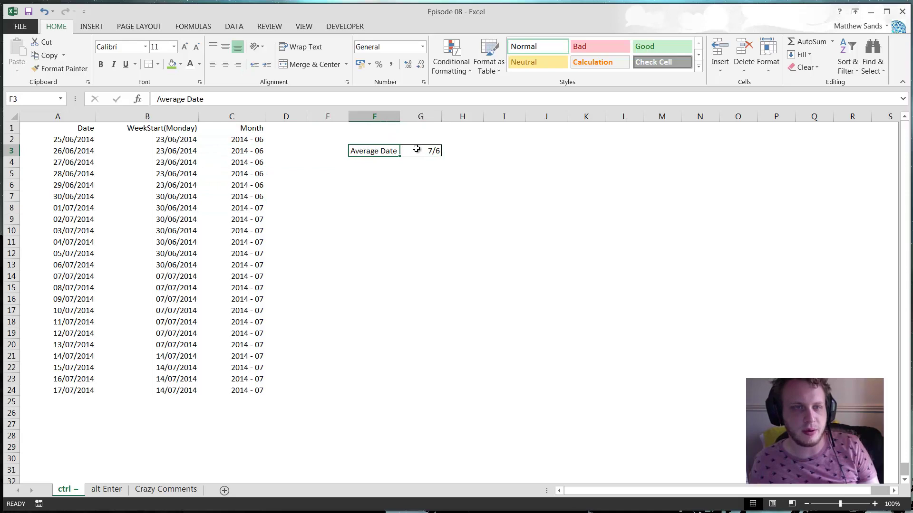
left_click(366, 239)
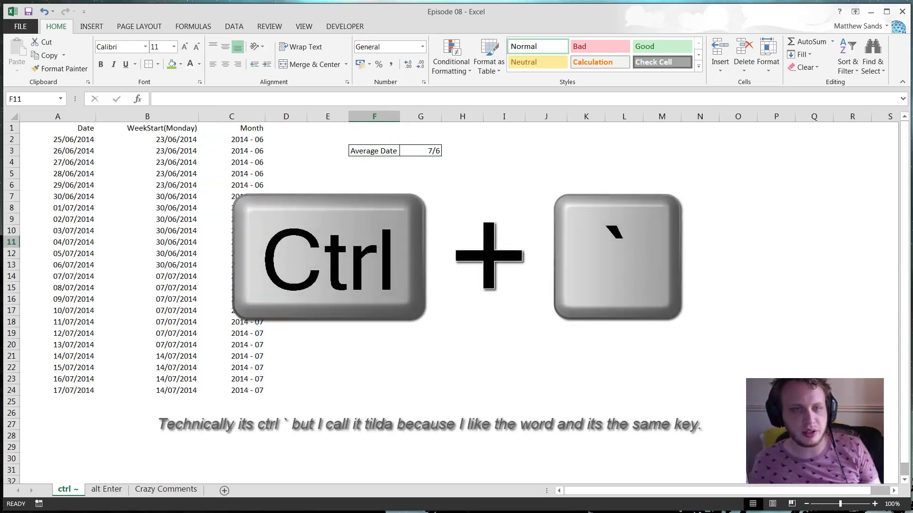
key("ctrl+grave")
left_click(702, 209)
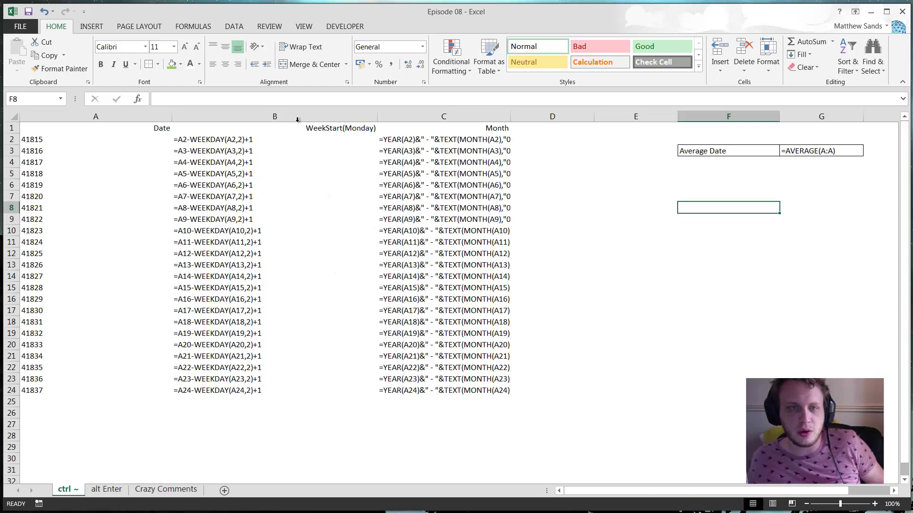
left_click(224, 143)
left_click_drag(227, 142, 226, 299)
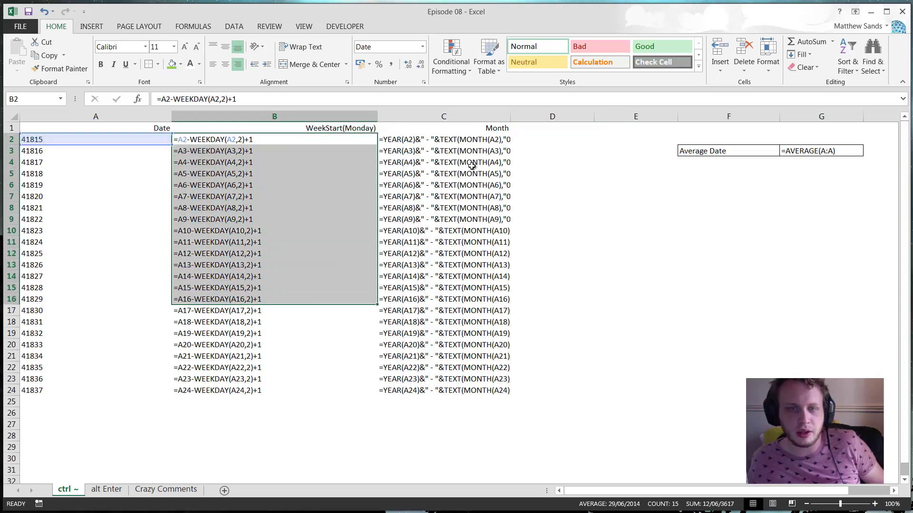
left_click_drag(472, 162, 471, 288)
left_click(460, 221)
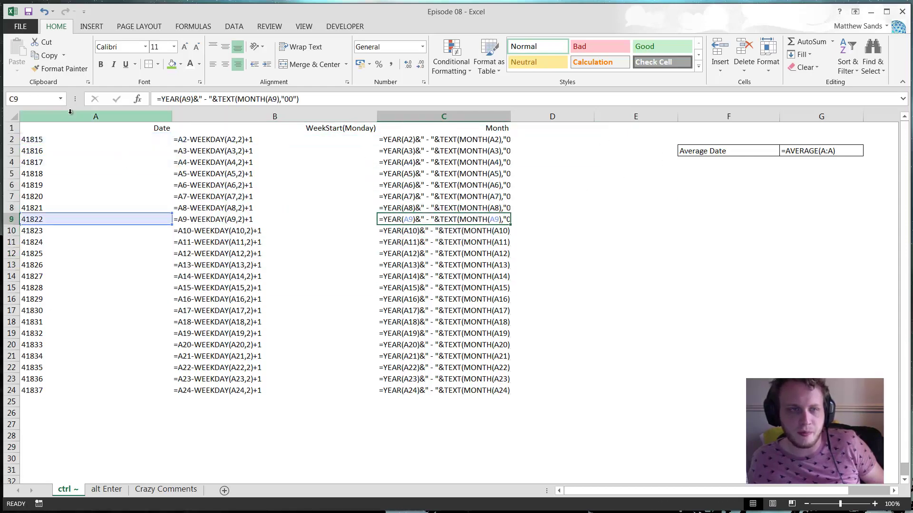
left_click(42, 116)
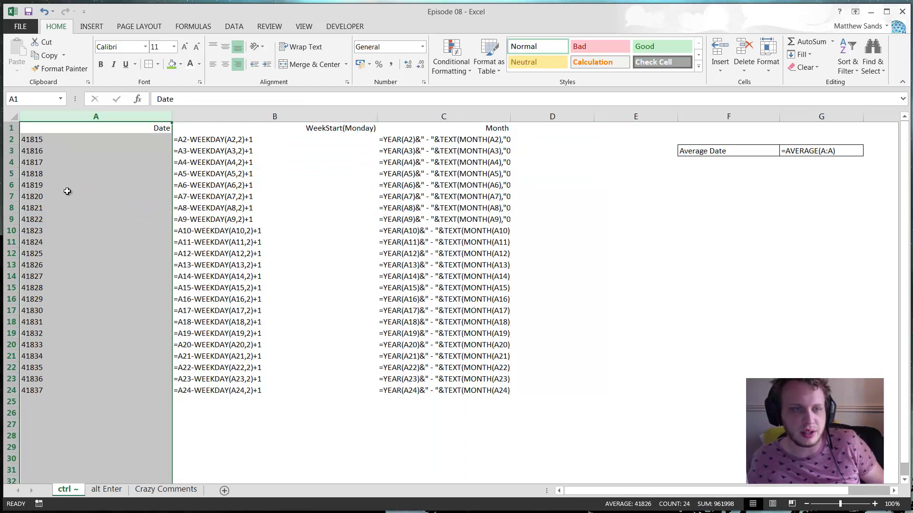
left_click(430, 209)
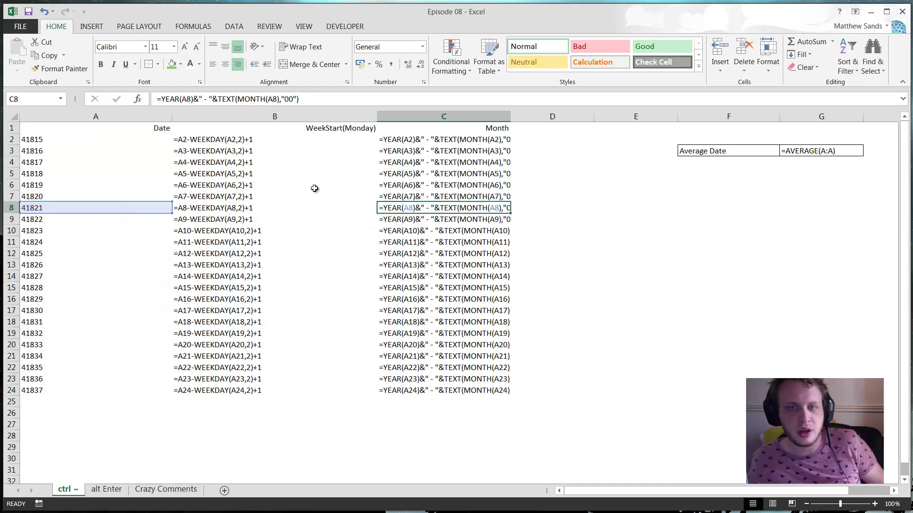
left_click(276, 191)
left_click(297, 175)
left_click(295, 218)
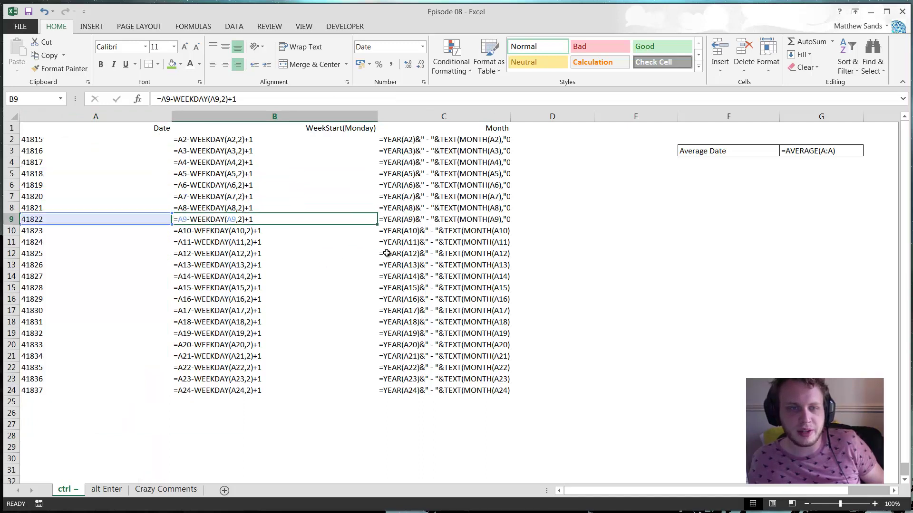
left_click(555, 244)
left_click(463, 209)
left_click(485, 150)
left_click(482, 185)
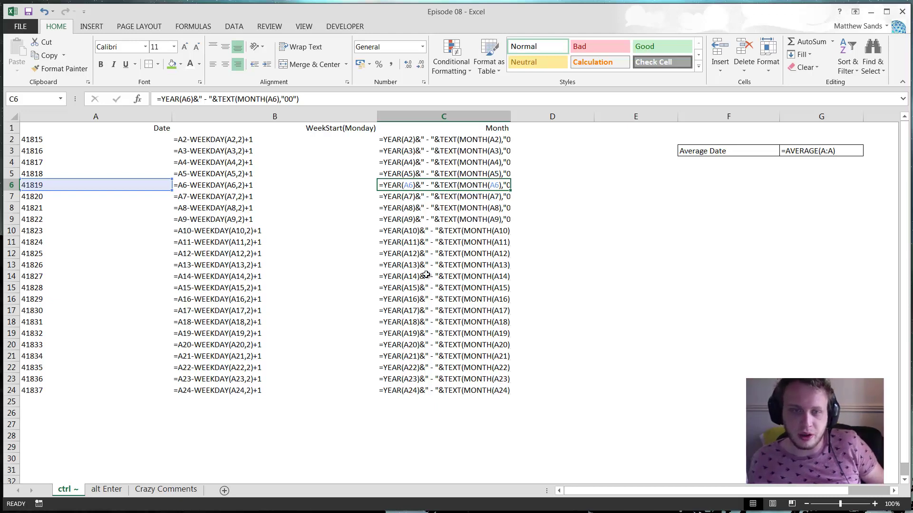
left_click(246, 275)
left_click(235, 311)
left_click(243, 322)
left_click(250, 196)
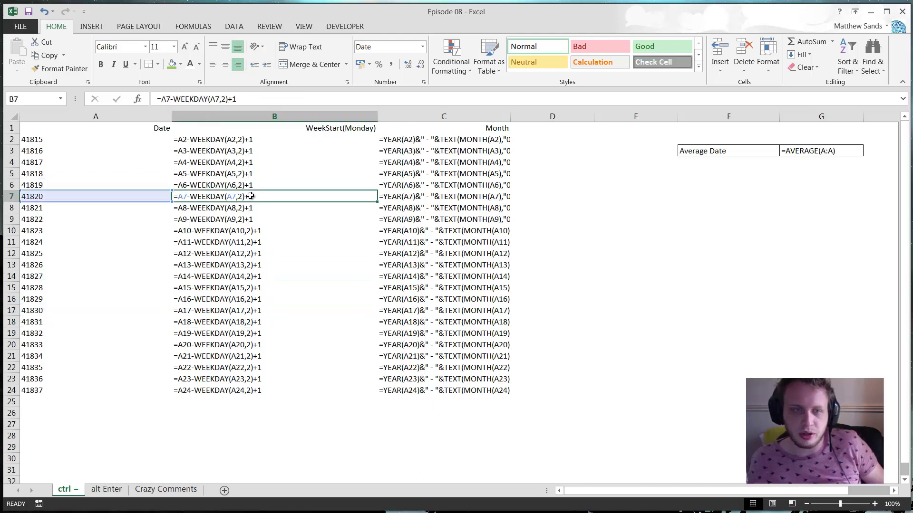
left_click(211, 166)
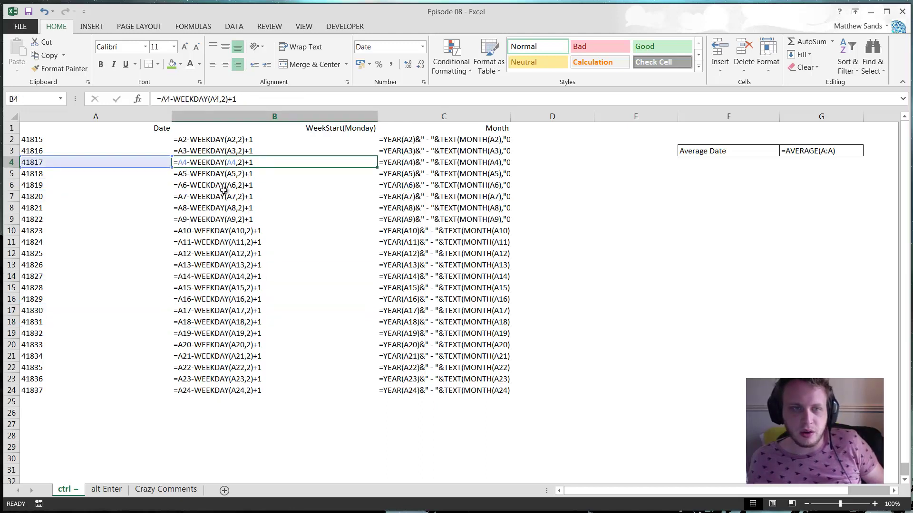
left_click(224, 190)
left_click(229, 264)
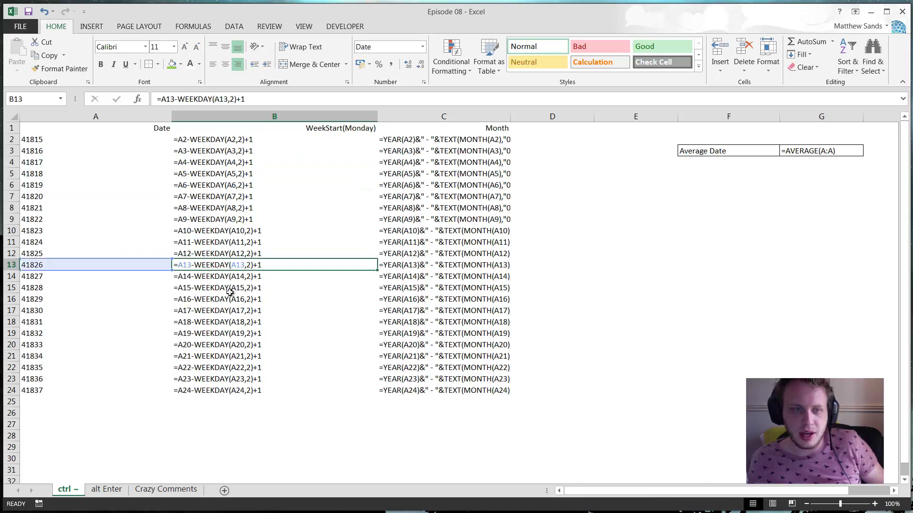
left_click(230, 322)
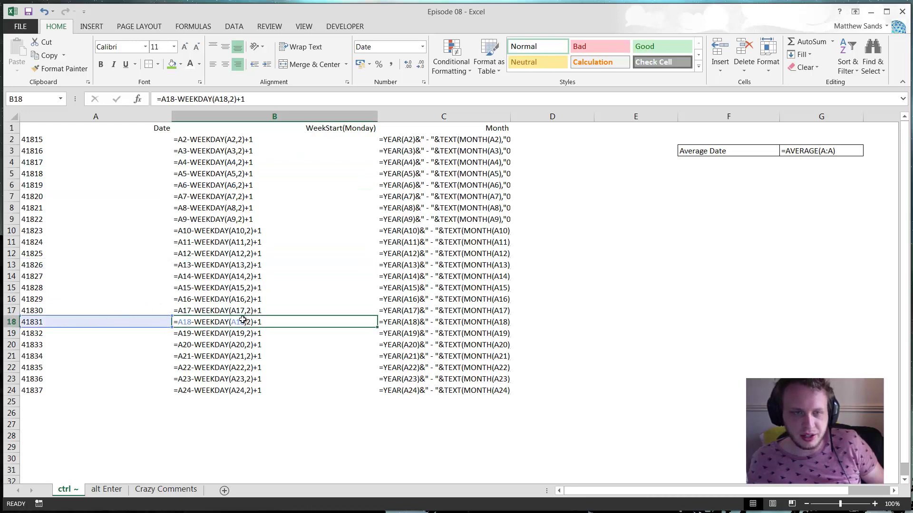
left_click(227, 233)
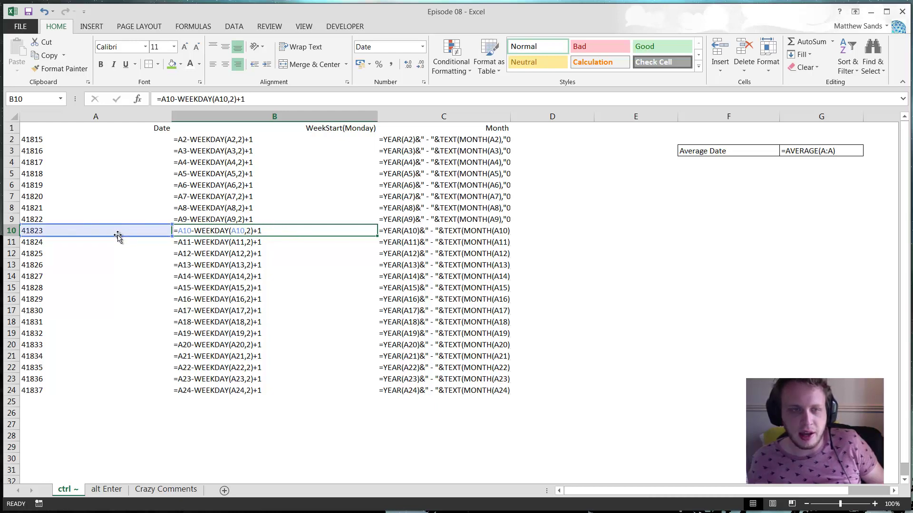
left_click_drag(118, 236, 632, 276)
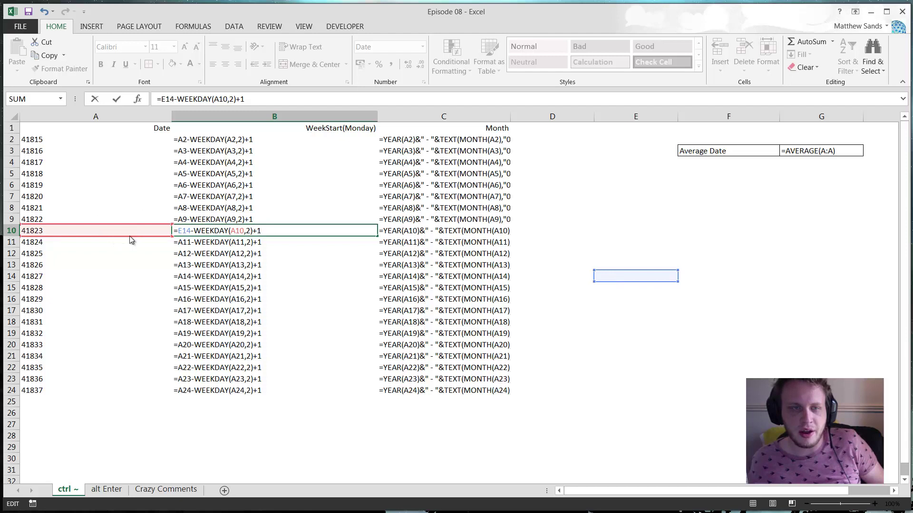
left_click_drag(129, 239, 91, 239)
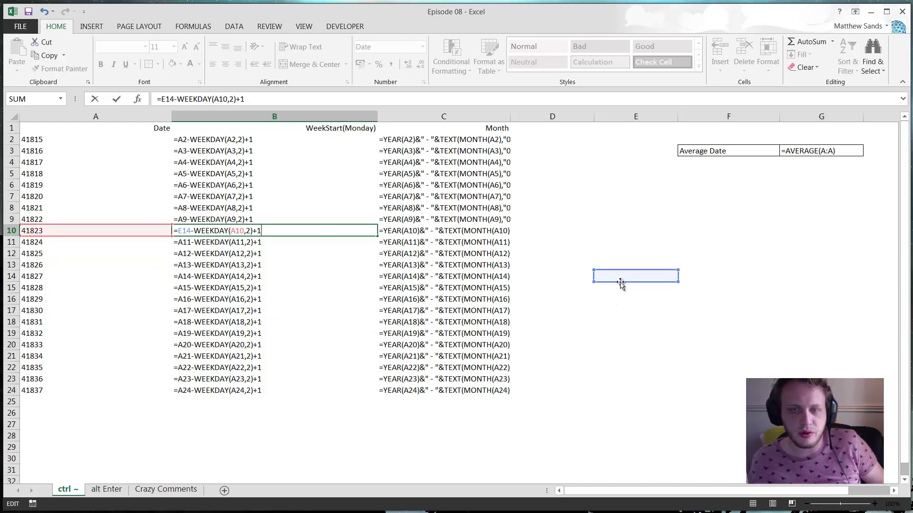
left_click_drag(622, 283, 93, 236)
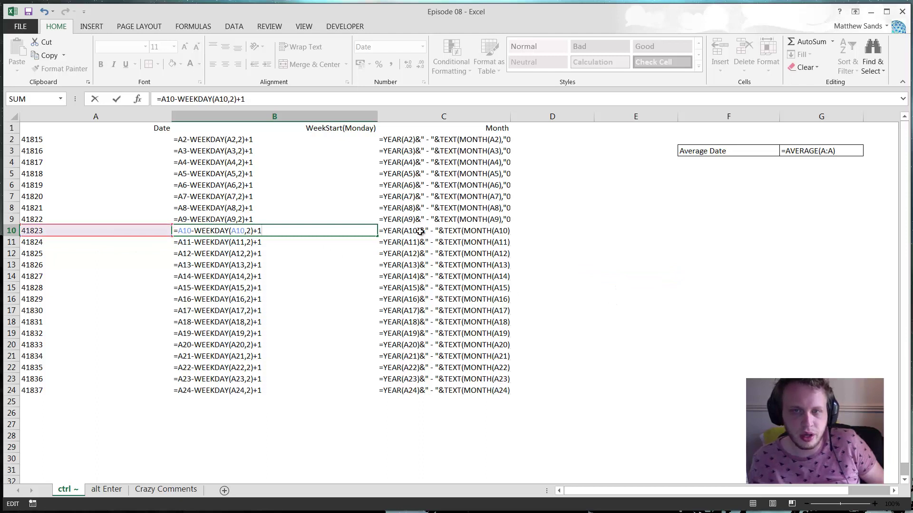
key("Return")
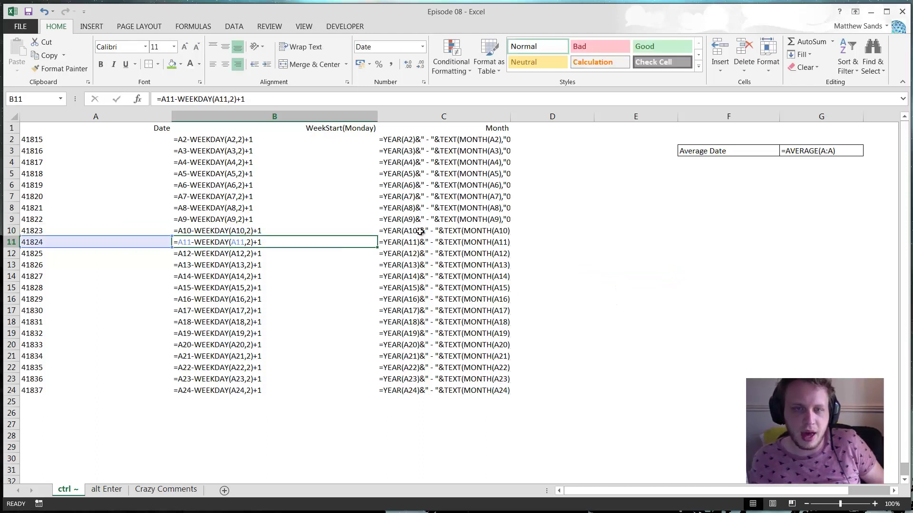
- Review the Average Date formula in G3 and the WeekStart formulas in B2, B3, B5 and B7
left_click(802, 151)
left_click(251, 175)
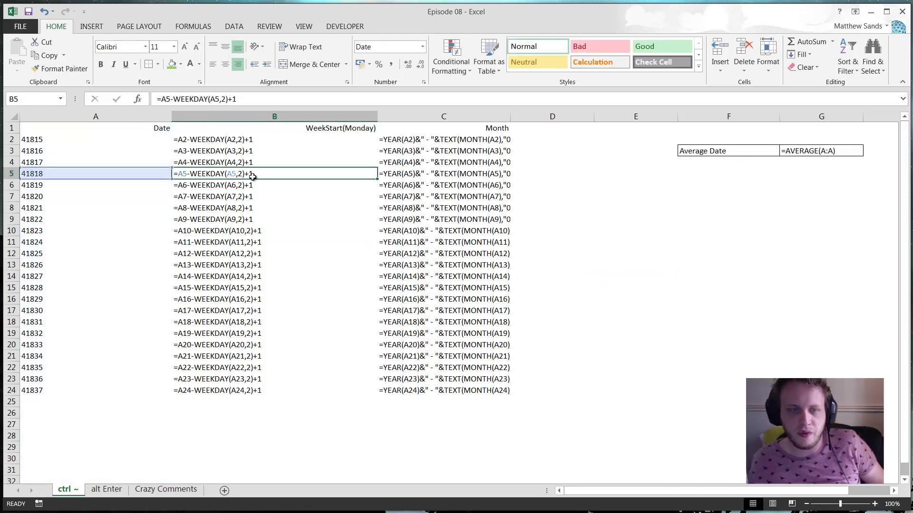
left_click(242, 151)
left_click(238, 144)
left_click(232, 197)
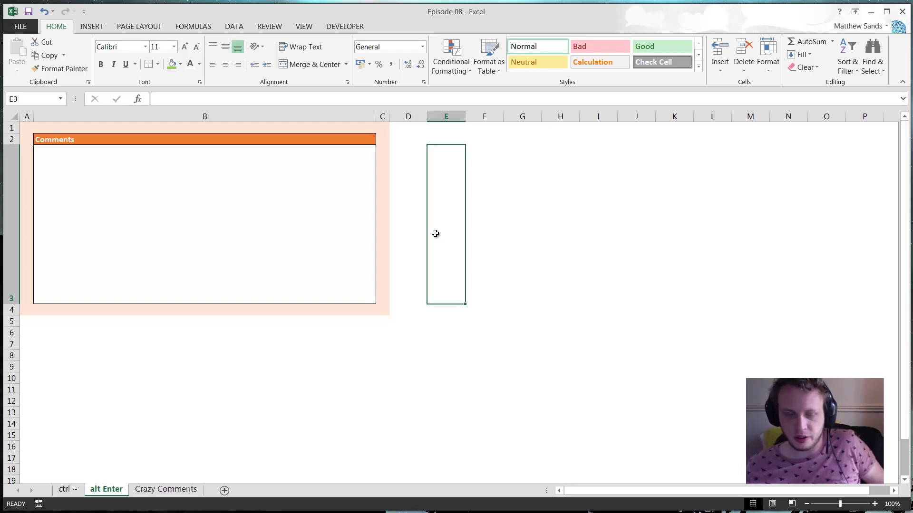
key("ctrl+z")
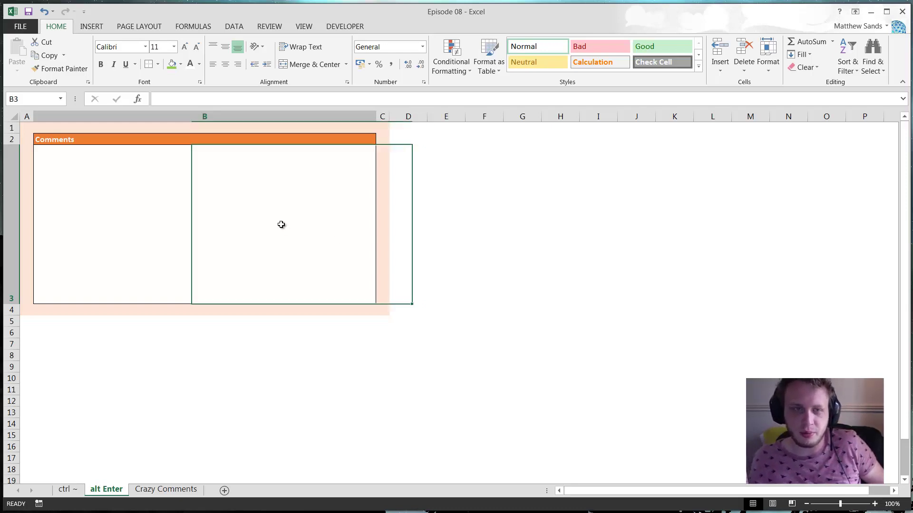
key("ctrl+y")
left_click(444, 233)
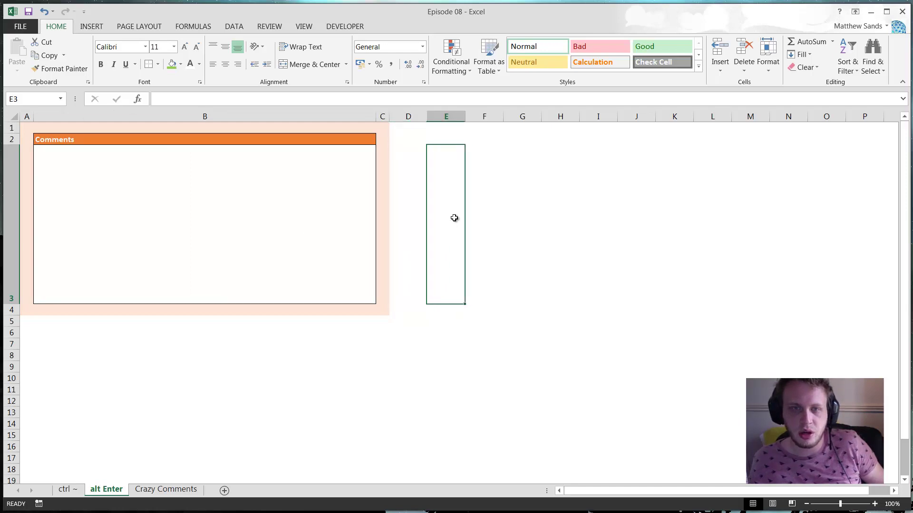
left_click(246, 230)
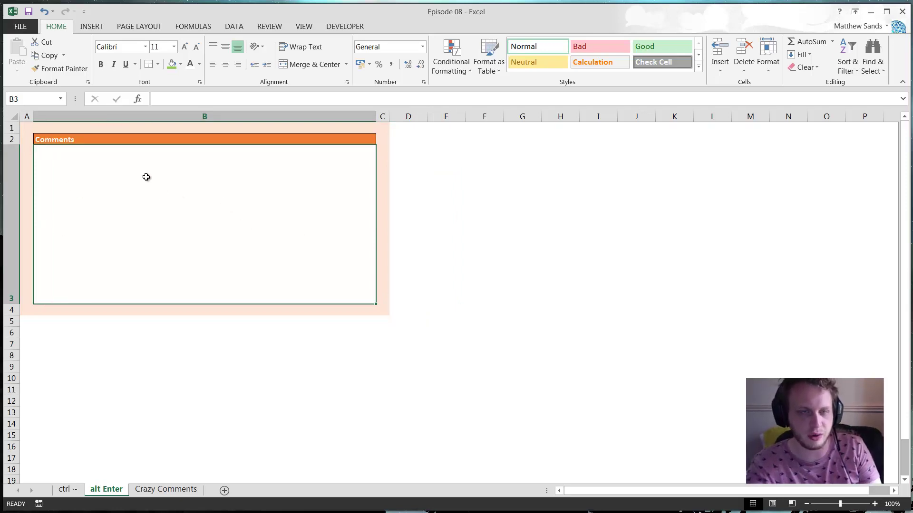
- Enter a long random-letter string in B3, then reopen B3 for editing at the text's end
type("kfnsdhhvuokvrwhowjgiwrjvoi")
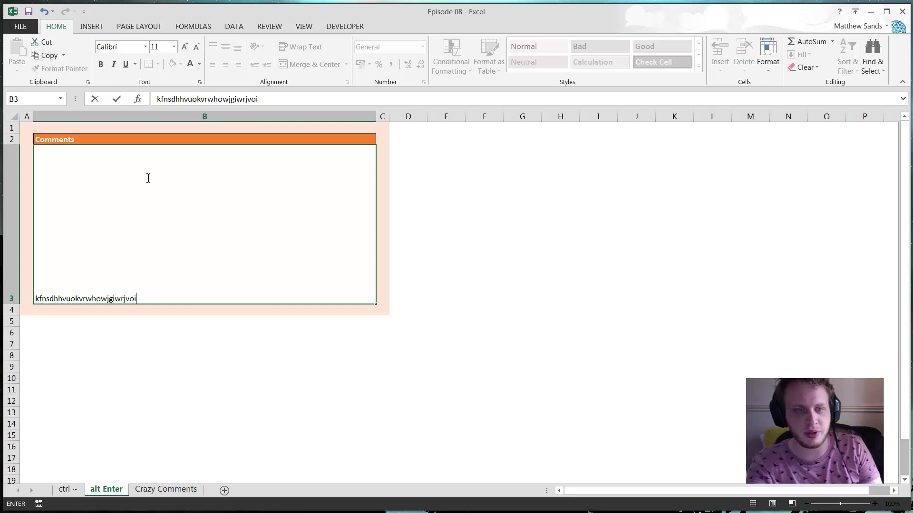
type("jvkldnvowjogwijwkljljidjb")
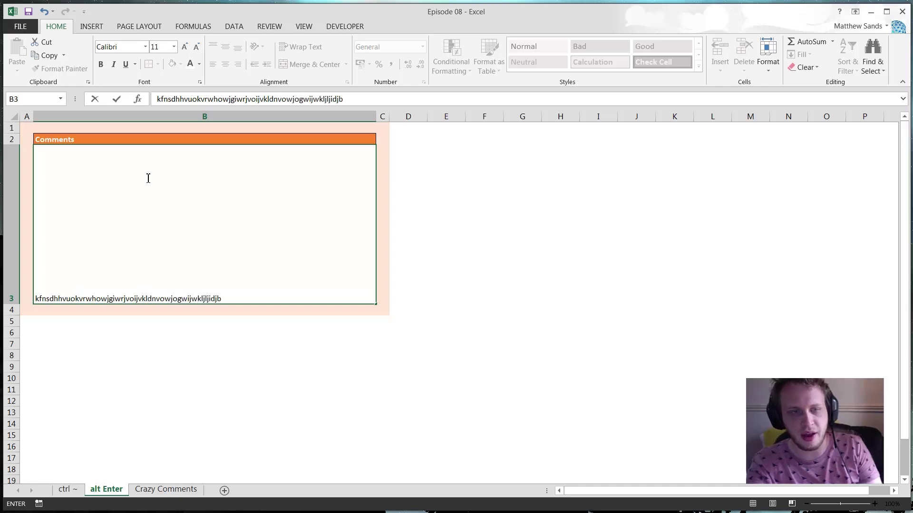
key("Return")
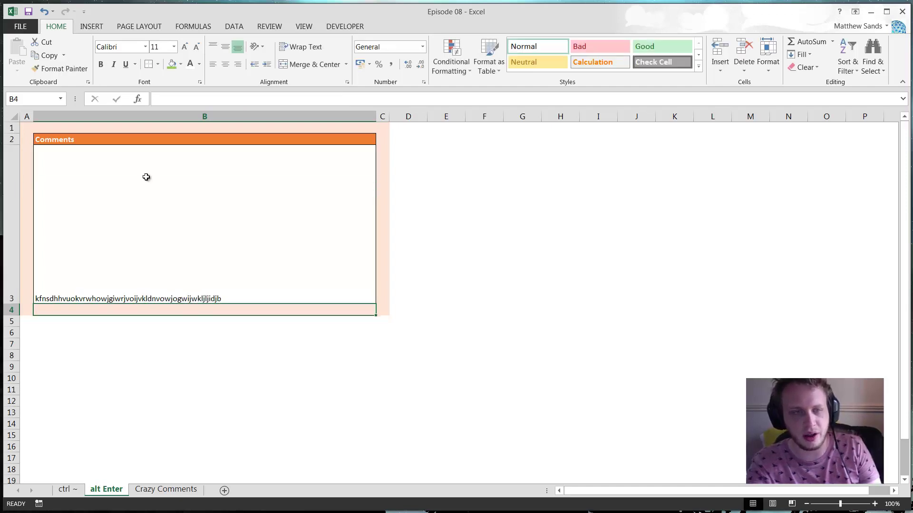
key("Up")
key("Down")
key("Up")
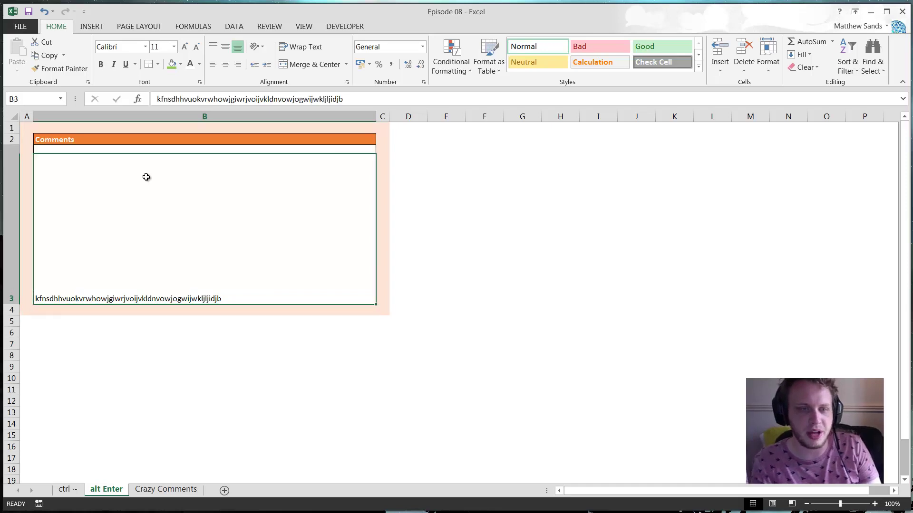
key("Down")
key("Up")
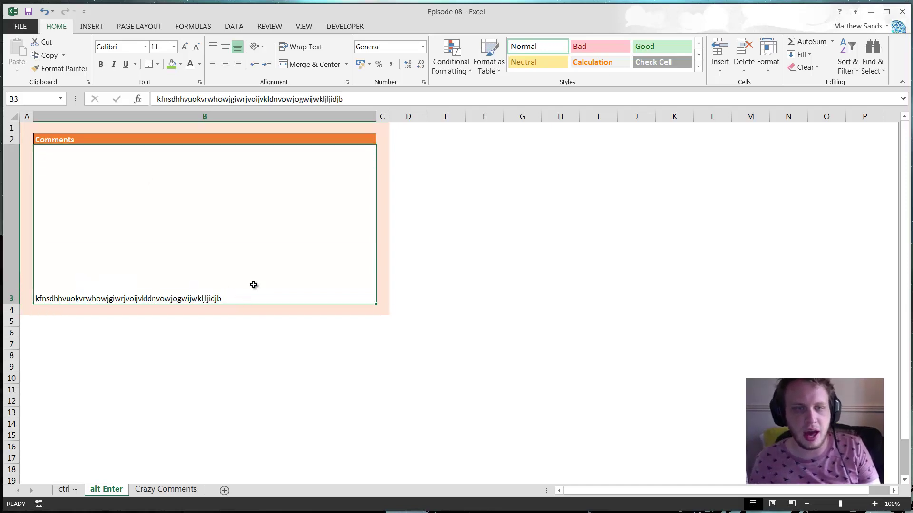
double_click(365, 100)
key("ctrl+c")
left_click(377, 104)
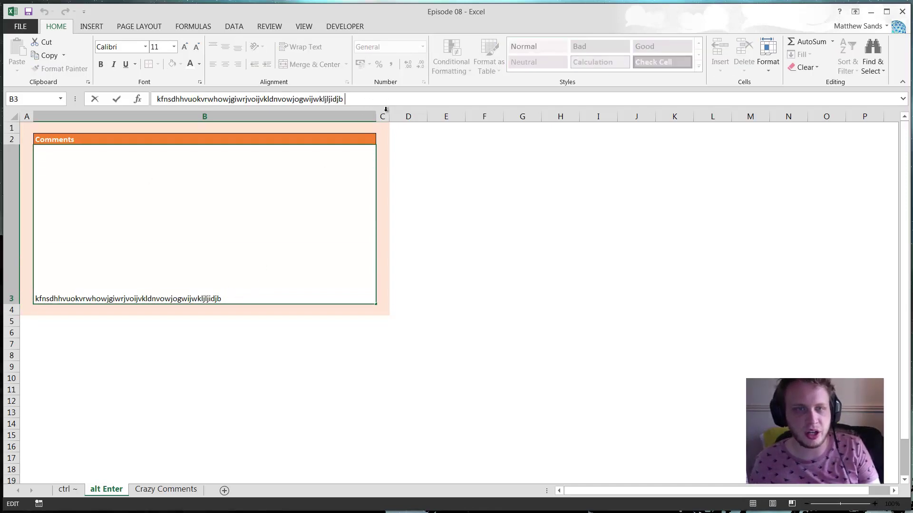
- Reopen B3 in the expanded formula bar and restore its original line of text
key("Tab")
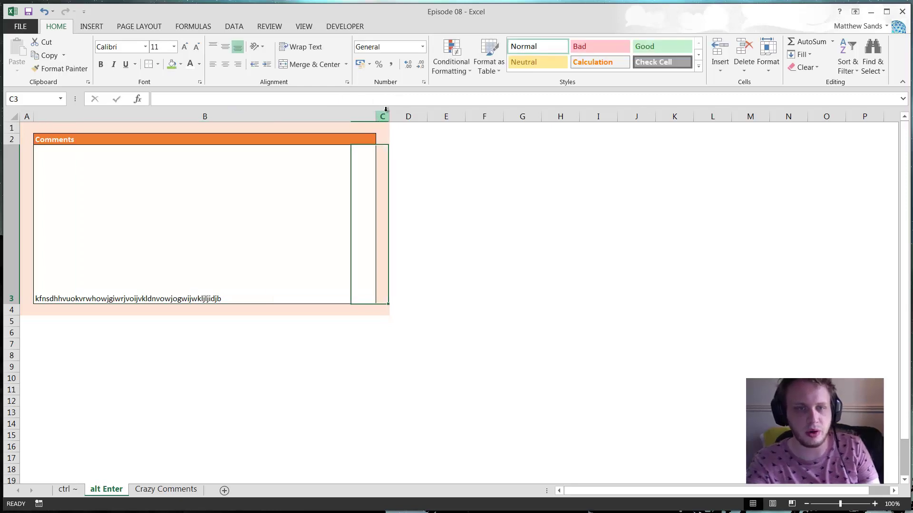
left_click(252, 291)
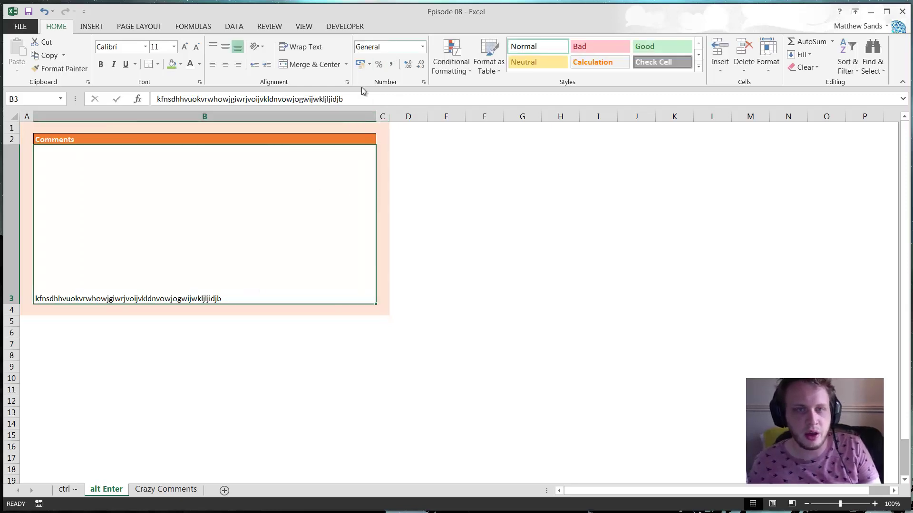
left_click(399, 99)
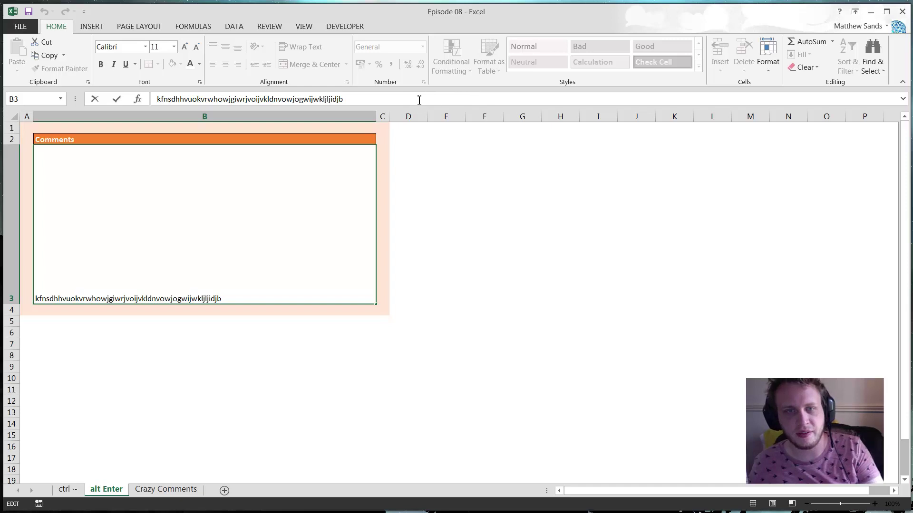
left_click_drag(419, 100, 346, 97)
key("BackSpace")
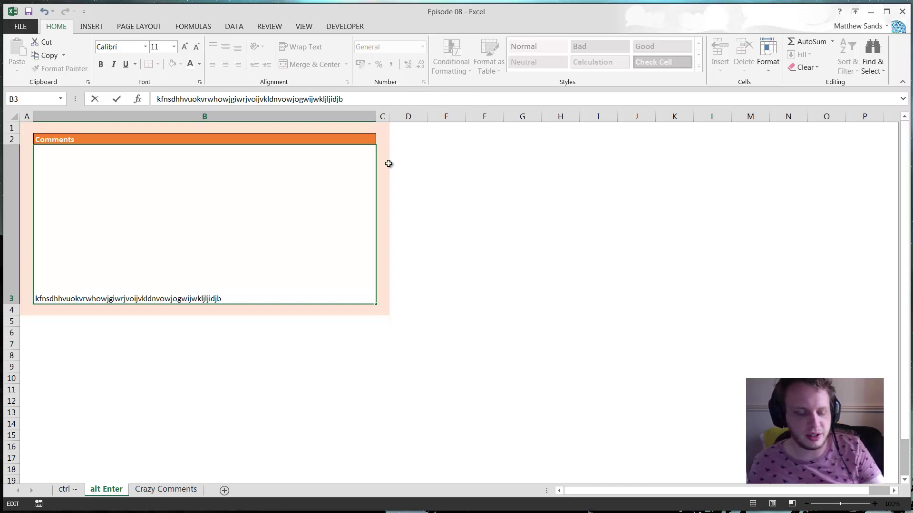
key("shift+Home")
key("BackSpace")
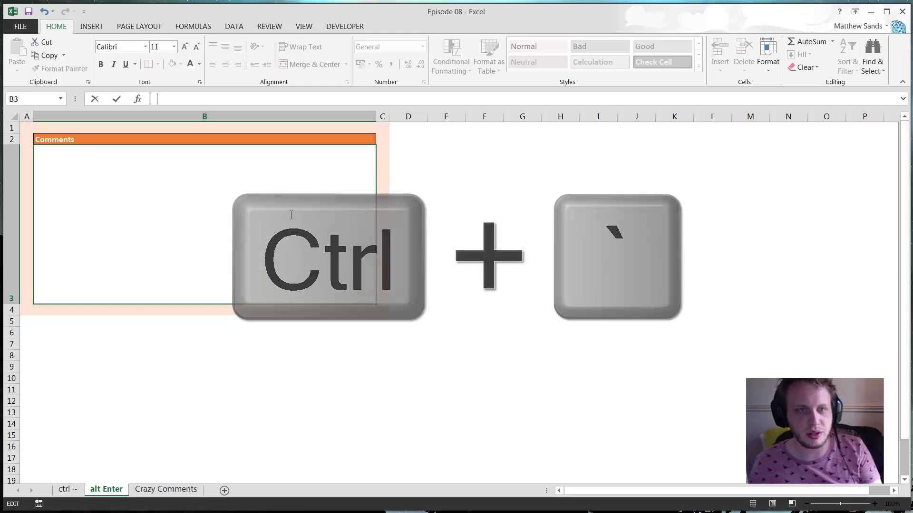
left_click(903, 98)
key("ctrl+v")
- Add lines 'rfsduhuighurhgheherghgreioiog' and 'gjhiohihibjdfoibjdf' to B3 using Alt+Enter, then commit
key("alt+Return")
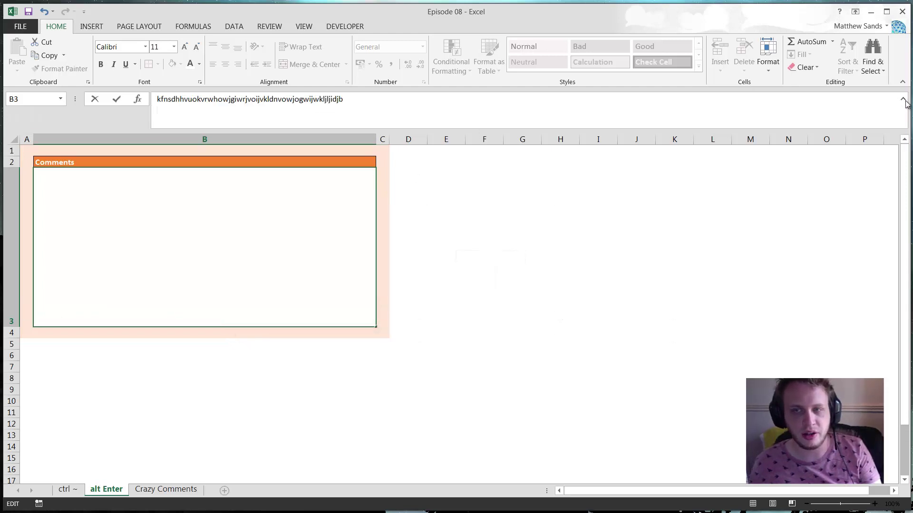
left_click(903, 99)
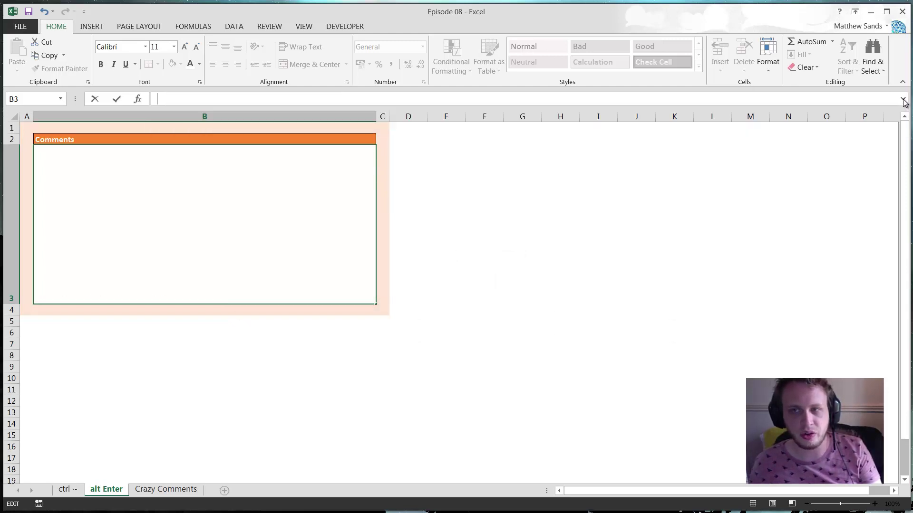
left_click(903, 100)
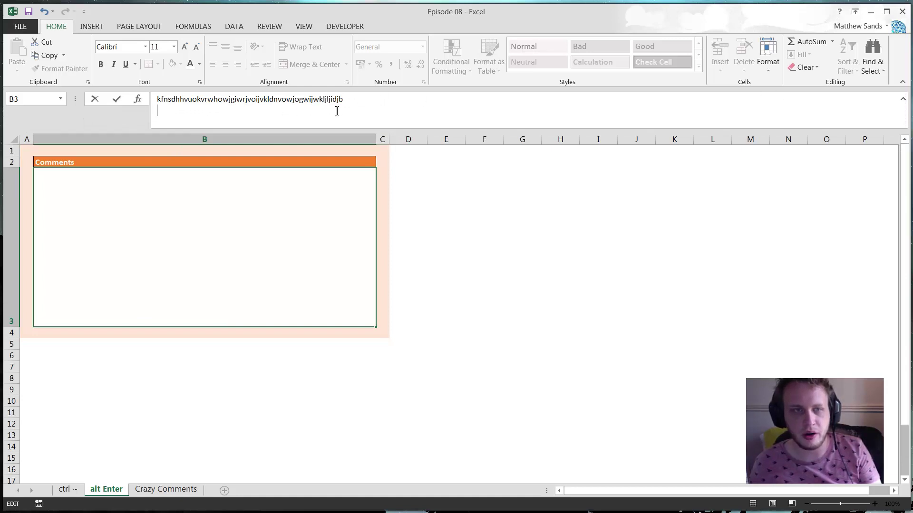
type("rfsduhuighurhgheherghgreioiog")
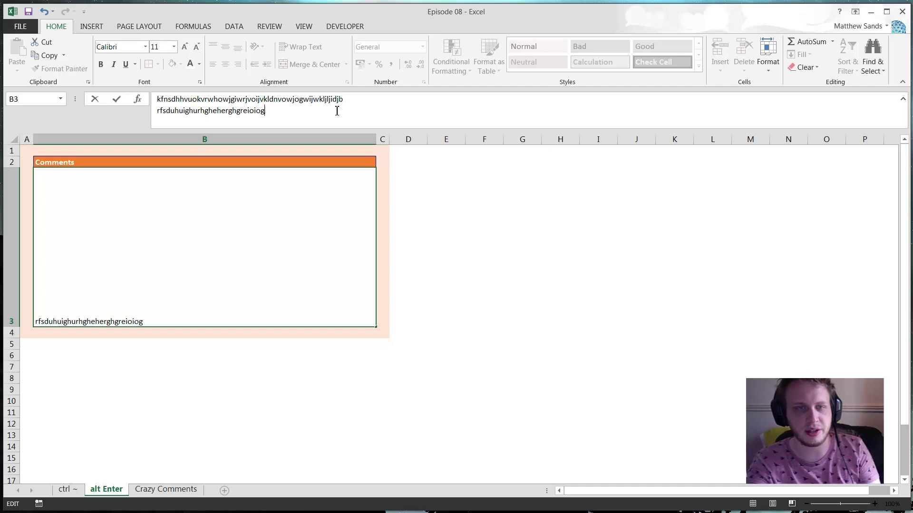
key("alt+Return")
type("gjhiohihibjdfoibjdf")
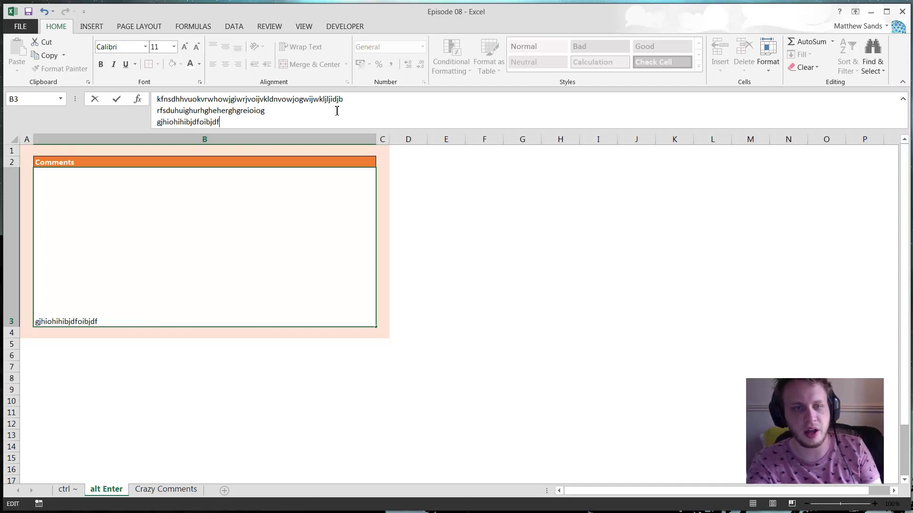
key("Return")
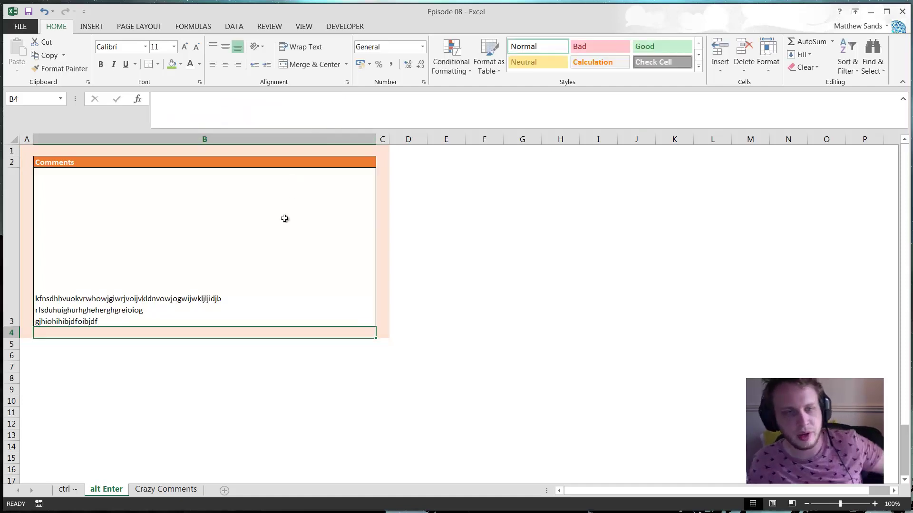
- Autofit row 3 to its three lines by double-clicking the row header boundary
left_click(271, 294)
left_click(184, 351)
left_click(153, 312)
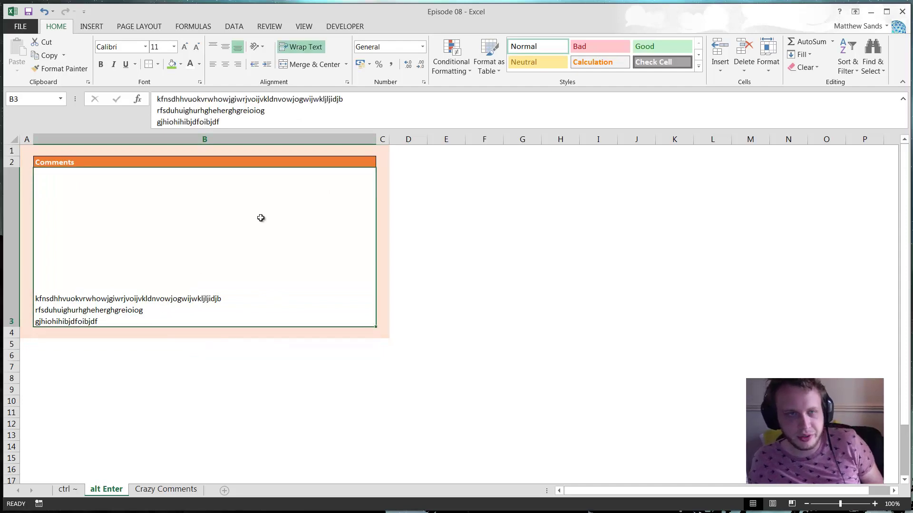
double_click(12, 327)
left_click(149, 299)
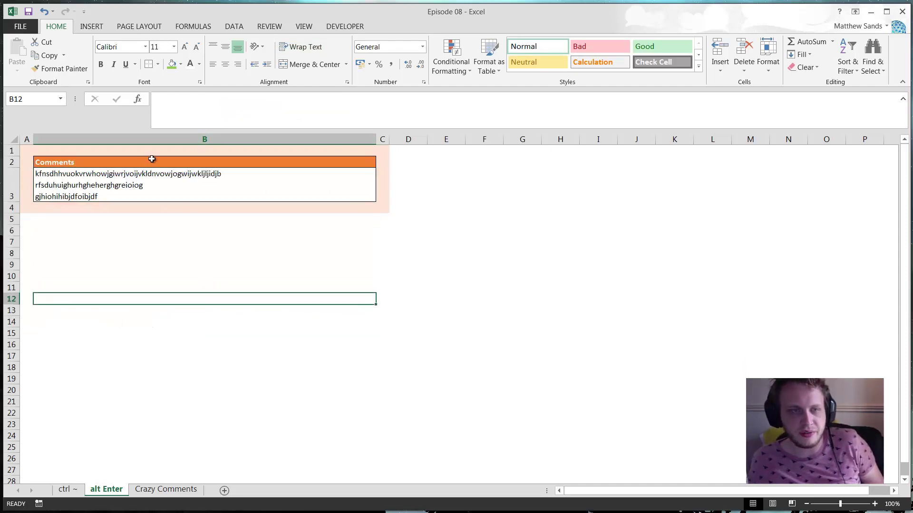
left_click(135, 185)
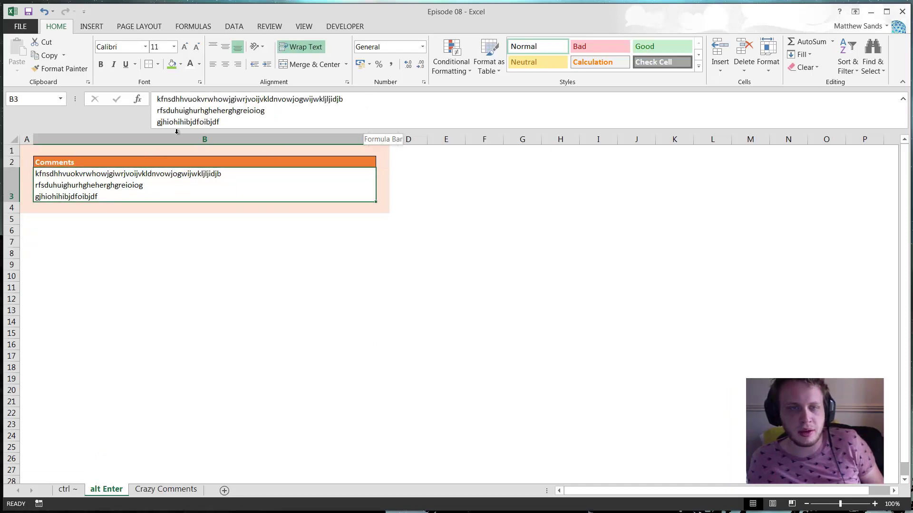
- Select cells B3, D3, B6 and B5 around the Comments table
left_click(142, 240)
left_click(142, 192)
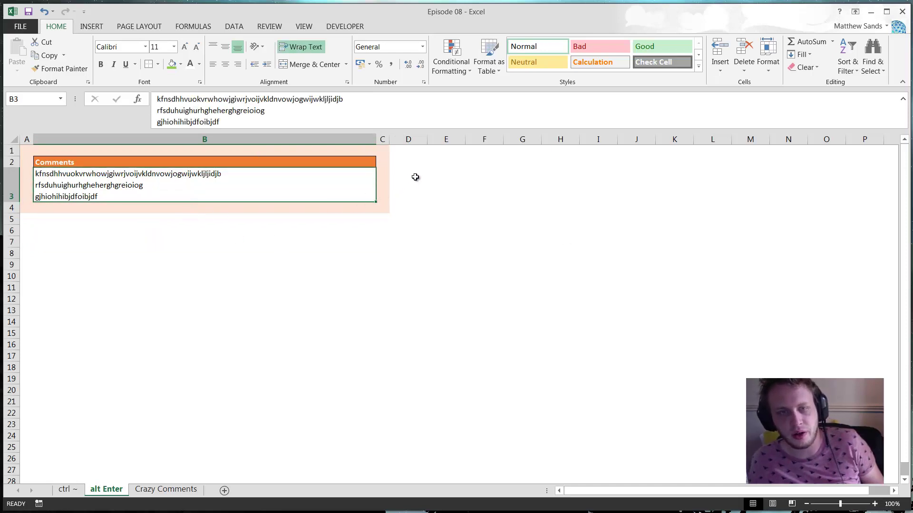
left_click(405, 189)
left_click(204, 230)
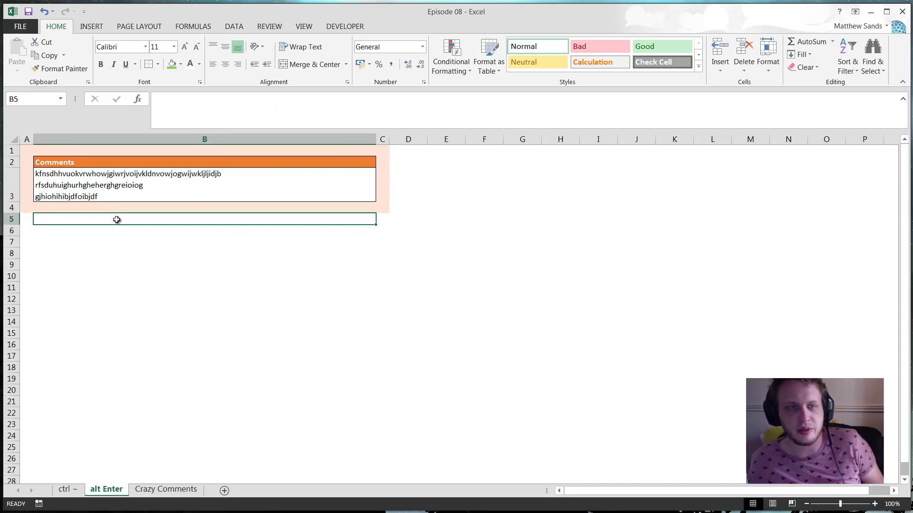
left_click(112, 215)
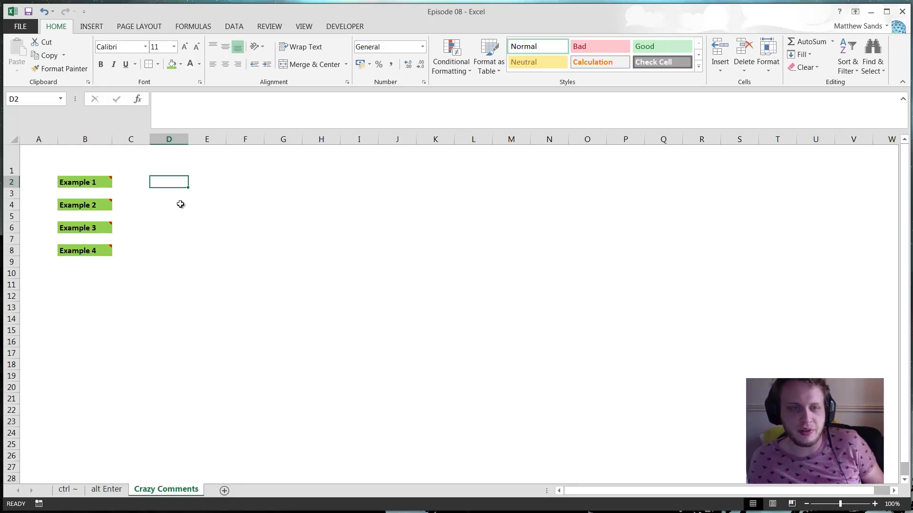
left_click(172, 204)
left_click(174, 181)
left_click(160, 206)
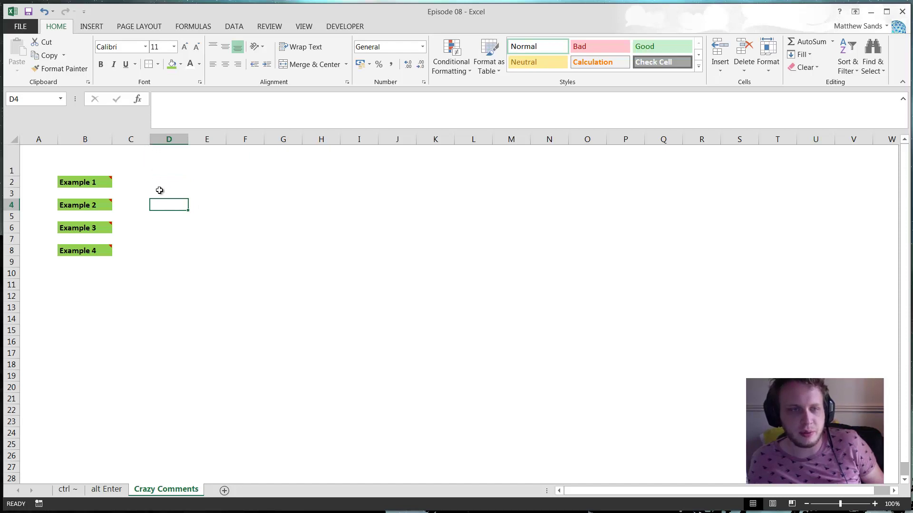
left_click(161, 251)
left_click(166, 225)
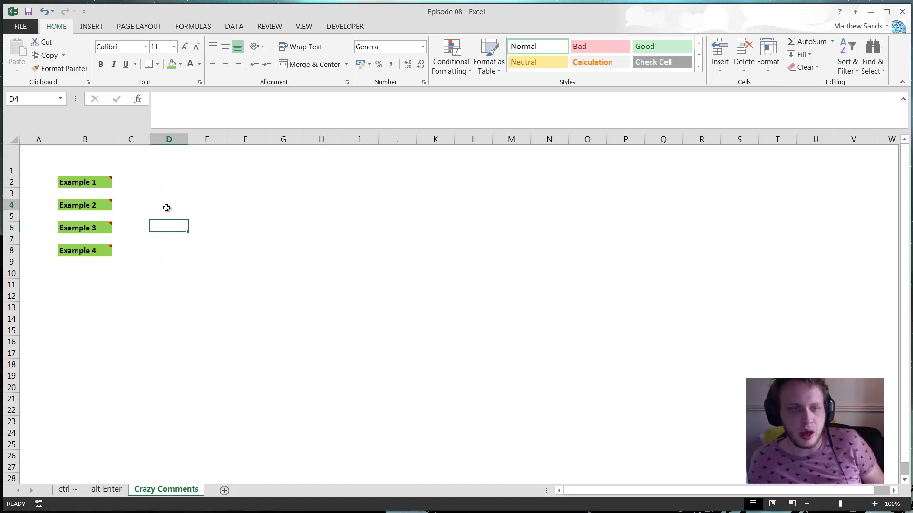
left_click(167, 206)
left_click(170, 185)
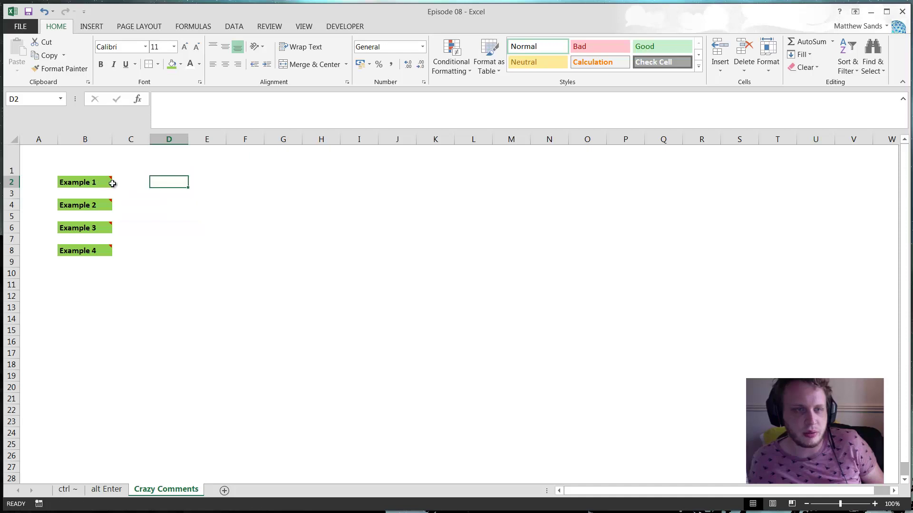
mouse_move(111, 182)
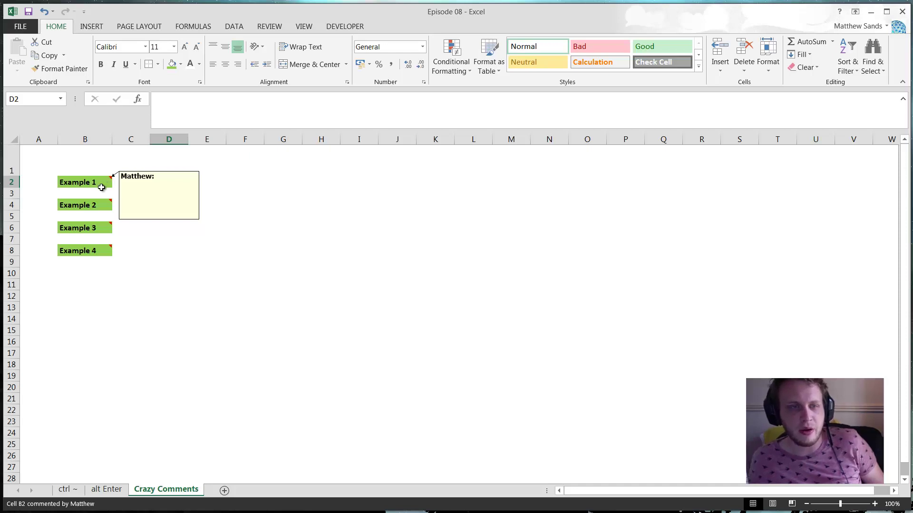
mouse_move(101, 206)
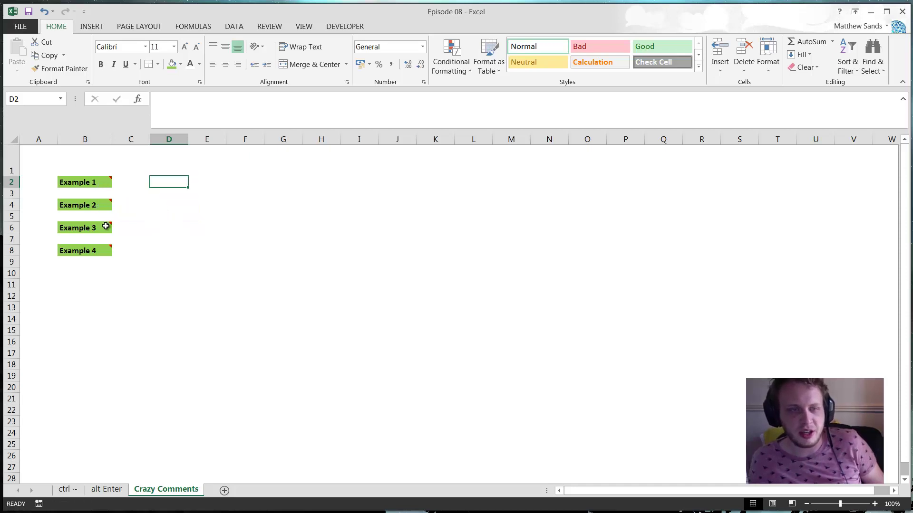
mouse_move(104, 229)
mouse_move(100, 251)
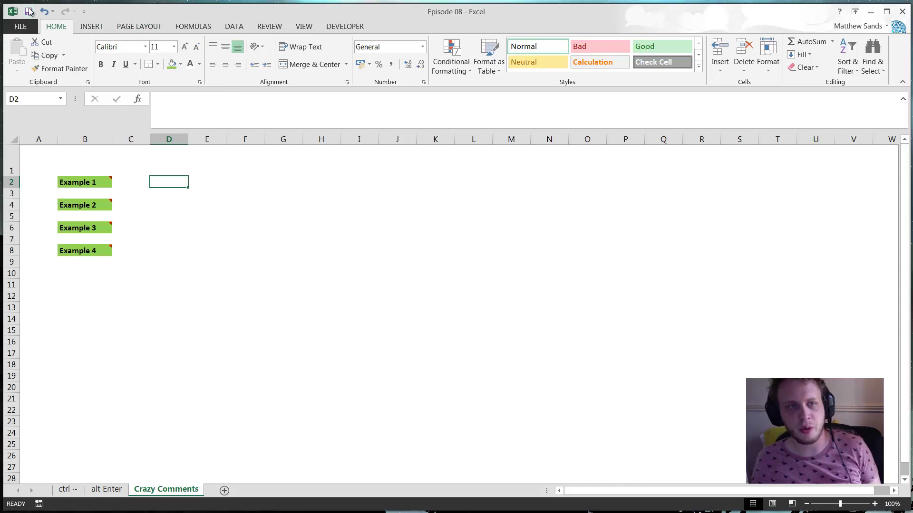
- Add the Change Shape command from All Commands to the Quick Access Toolbar
right_click(95, 13)
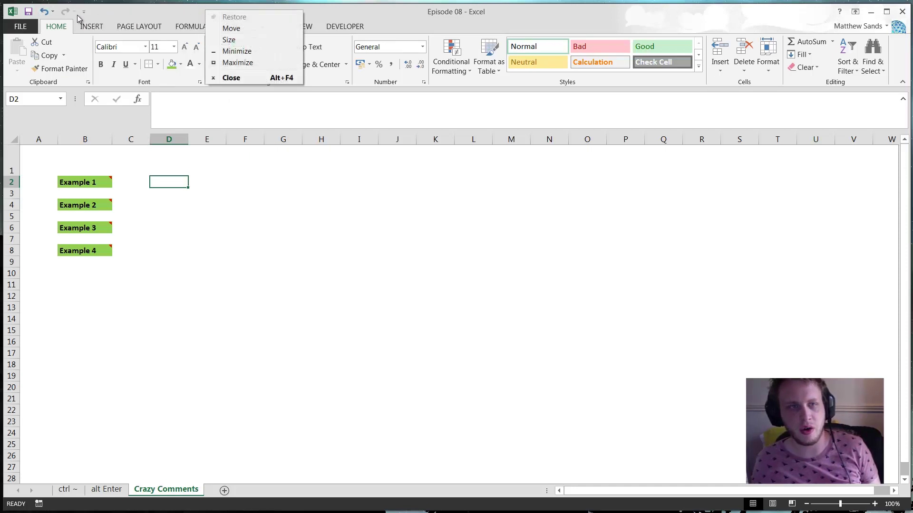
right_click(61, 14)
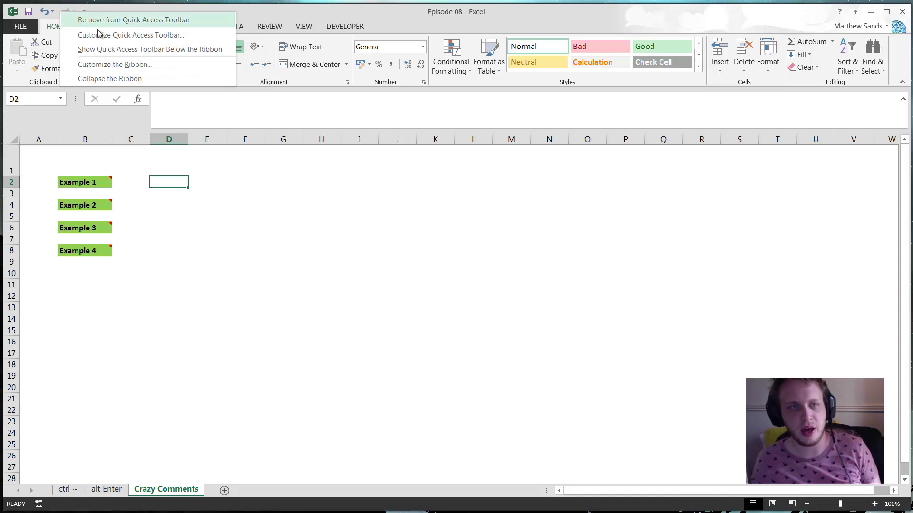
left_click(124, 36)
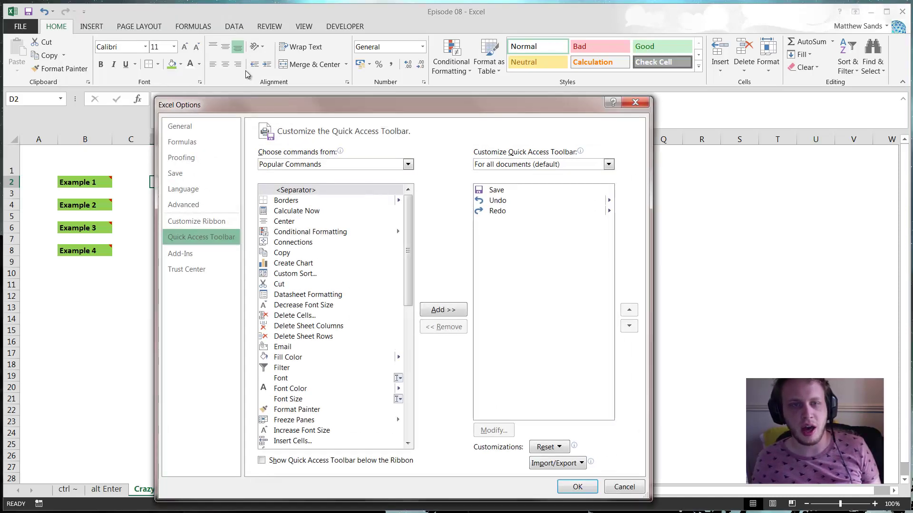
left_click_drag(412, 113, 406, 92)
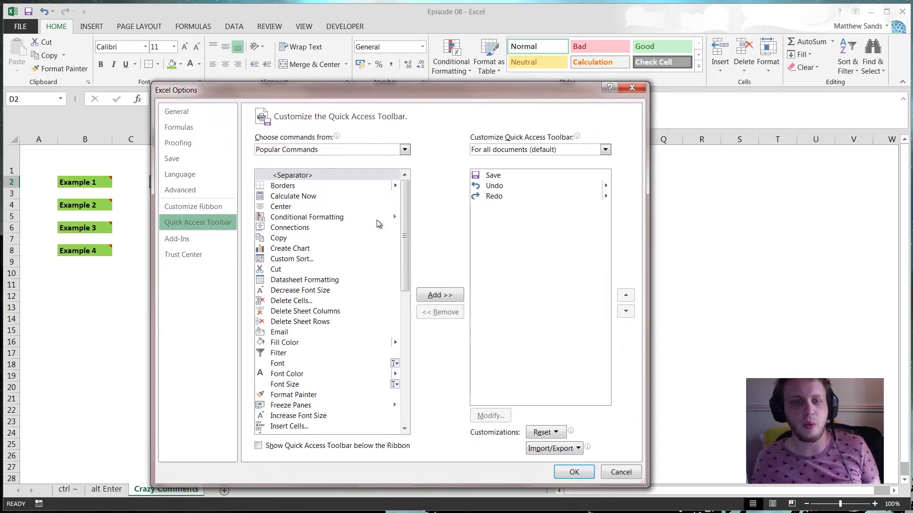
left_click(405, 149)
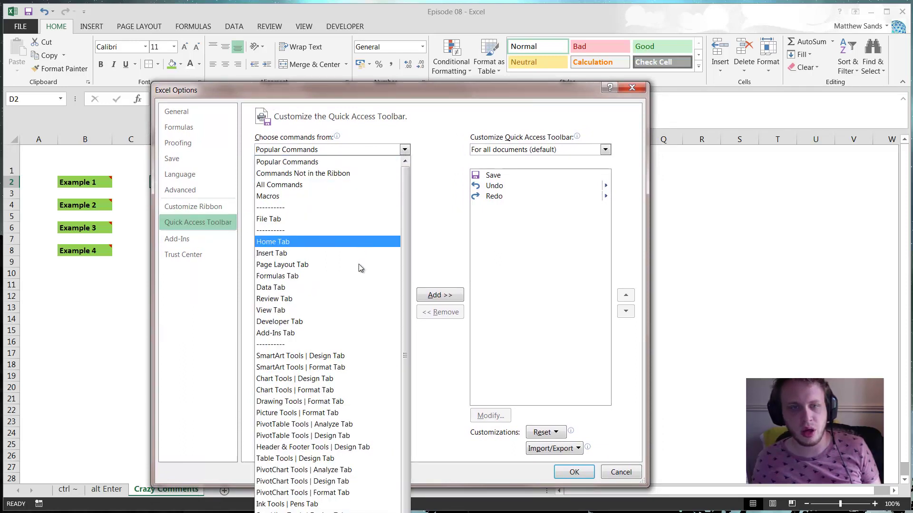
left_click(314, 185)
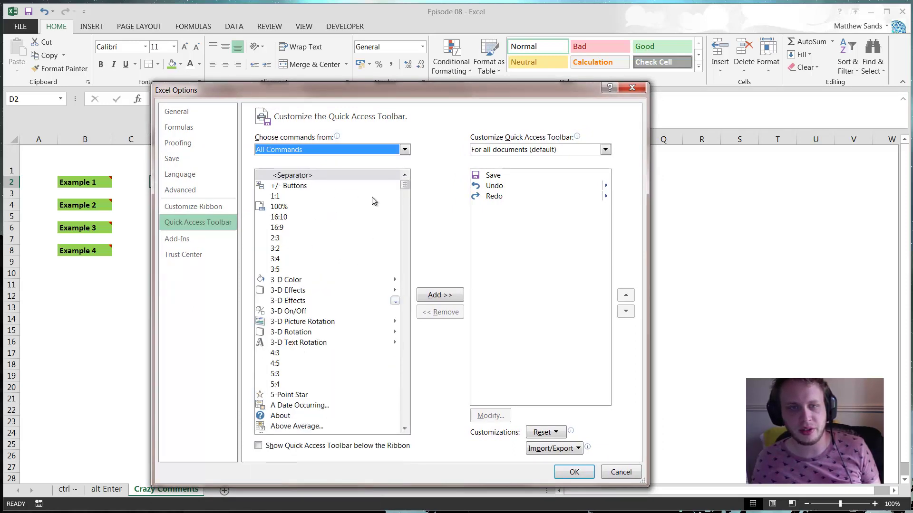
left_click(298, 269)
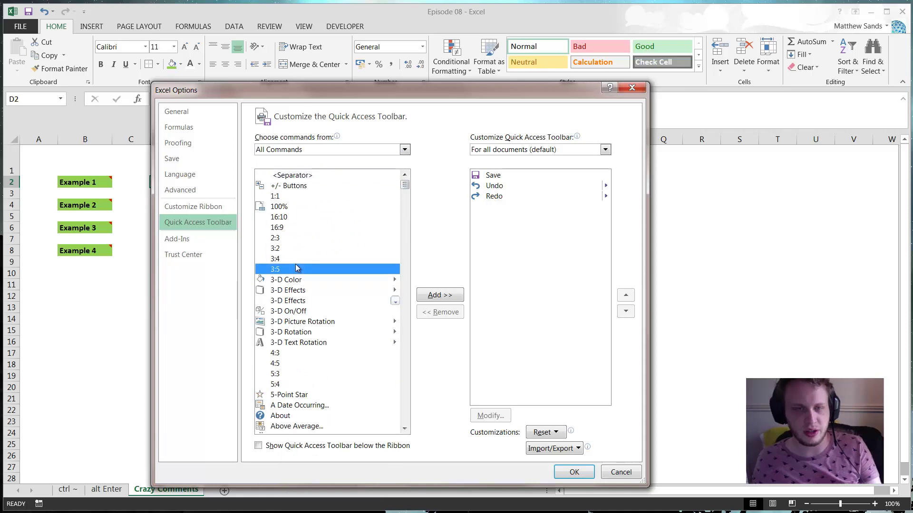
key("c")
left_click(404, 429)
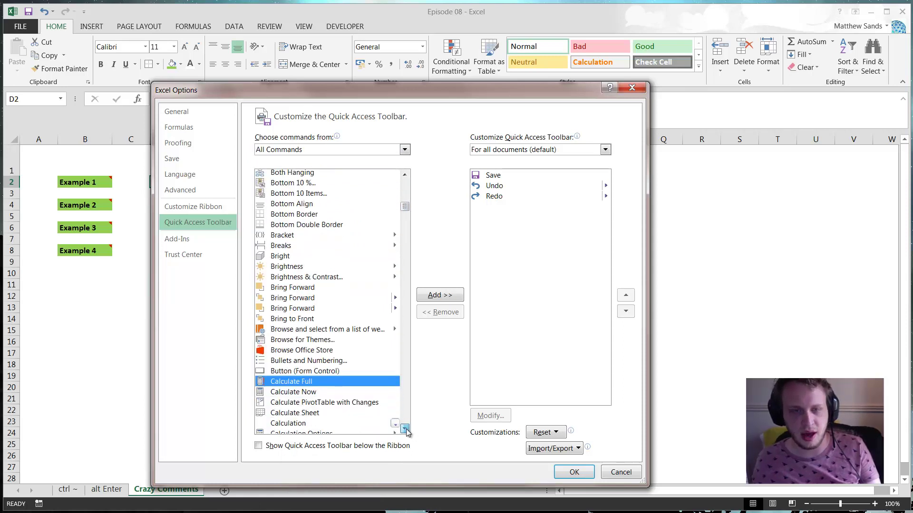
left_click_drag(405, 430, 404, 429)
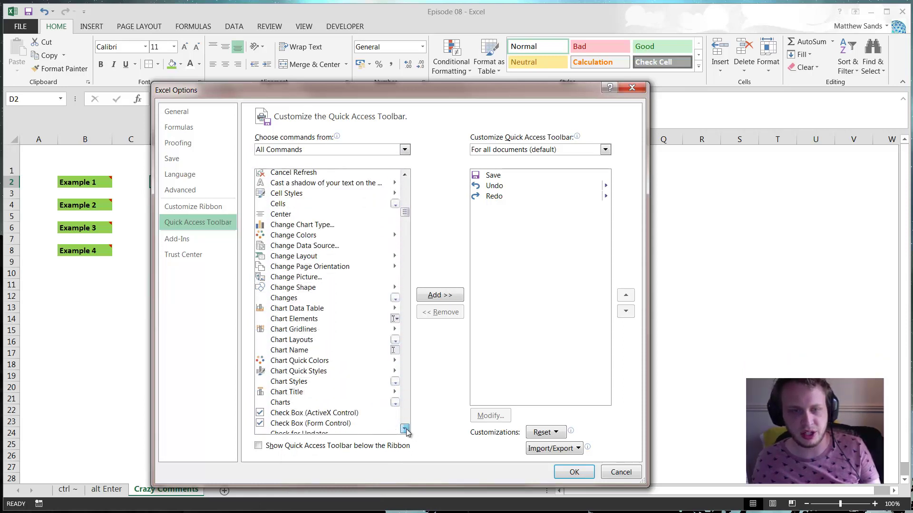
left_click(320, 288)
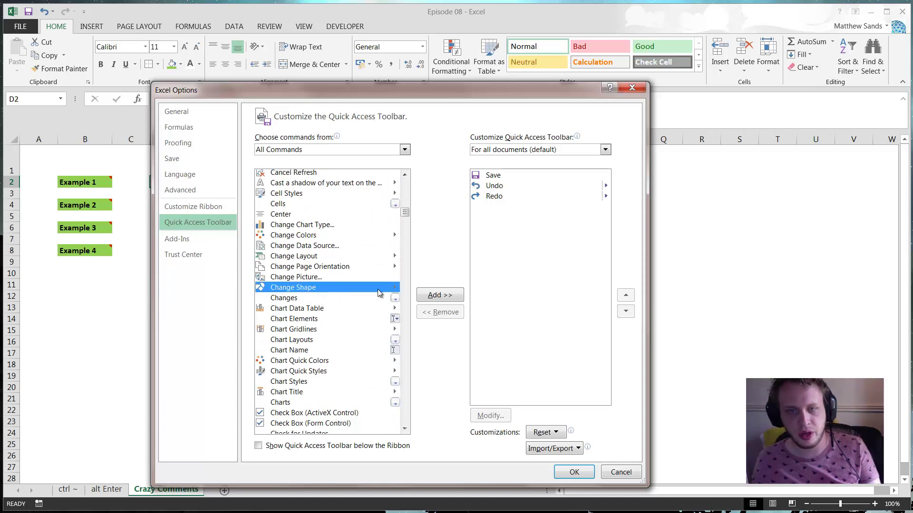
left_click(446, 297)
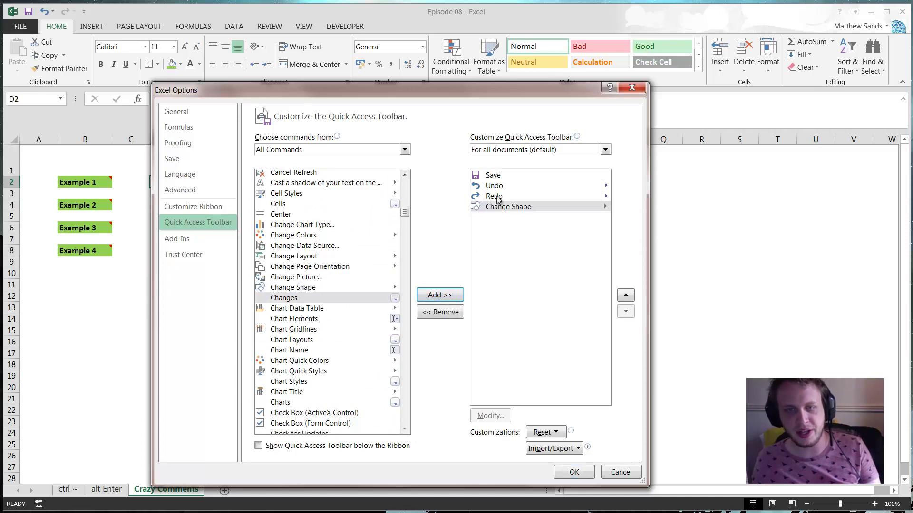
left_click(593, 475)
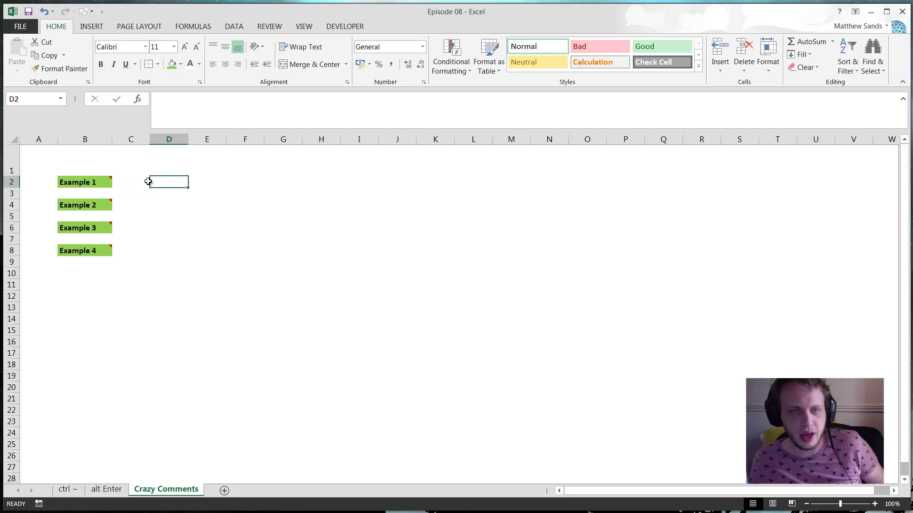
- Open the Example 1 cell's comment with Edit Comment
left_click(103, 179)
right_click(103, 180)
left_click(143, 349)
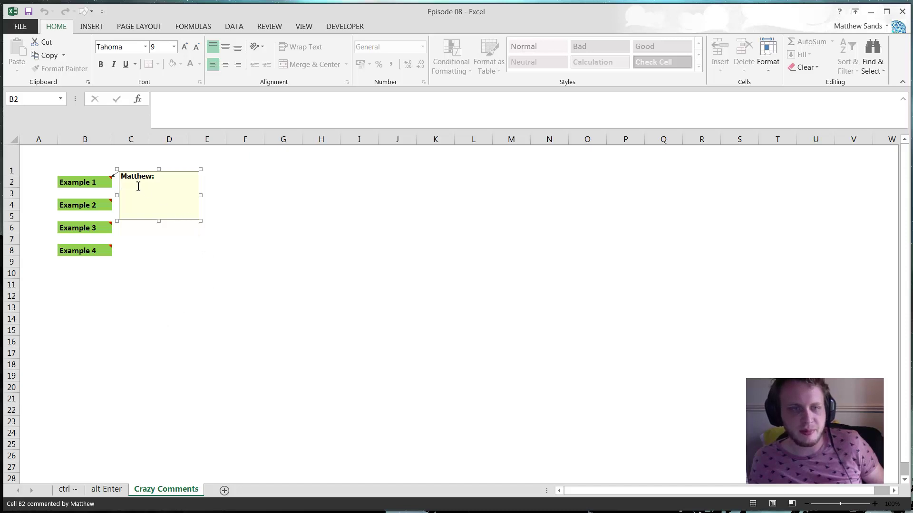
- Enlarge the Example 1 comment box and bring up the Change Shape gallery
left_click(183, 220)
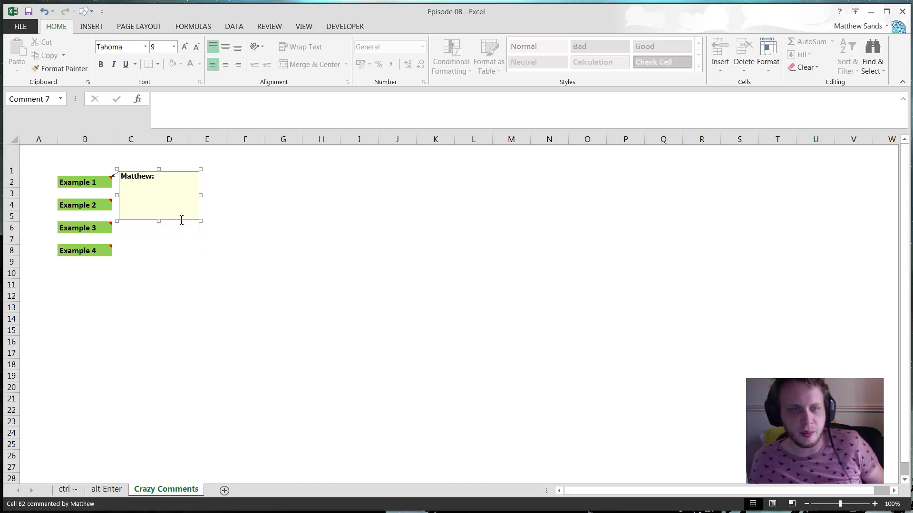
left_click_drag(201, 221, 234, 243)
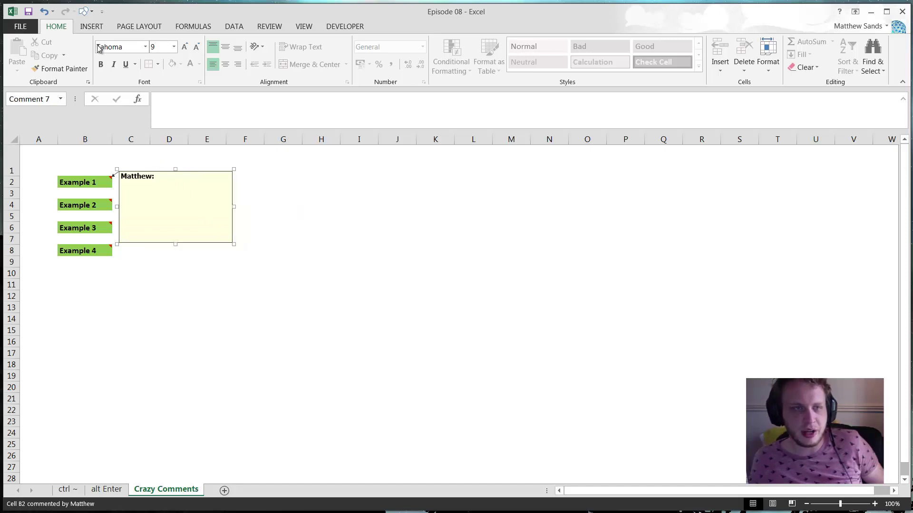
left_click(93, 12)
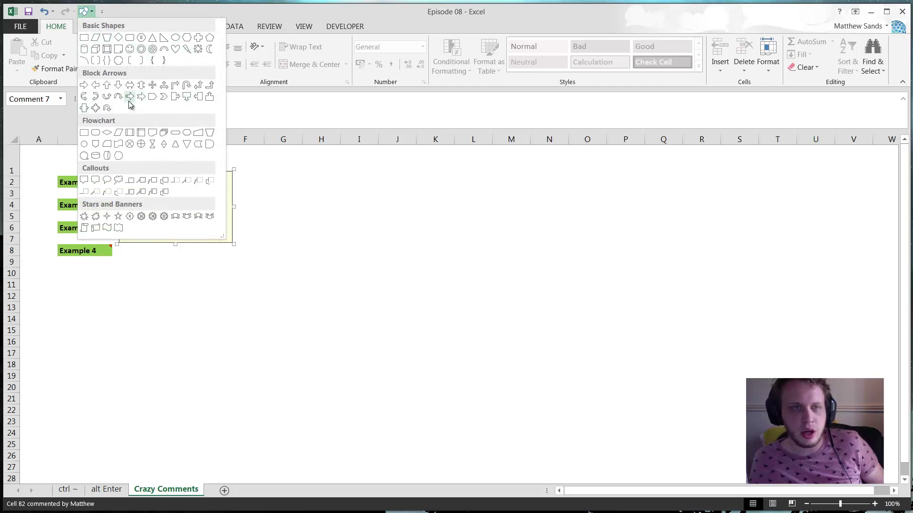
key("Escape")
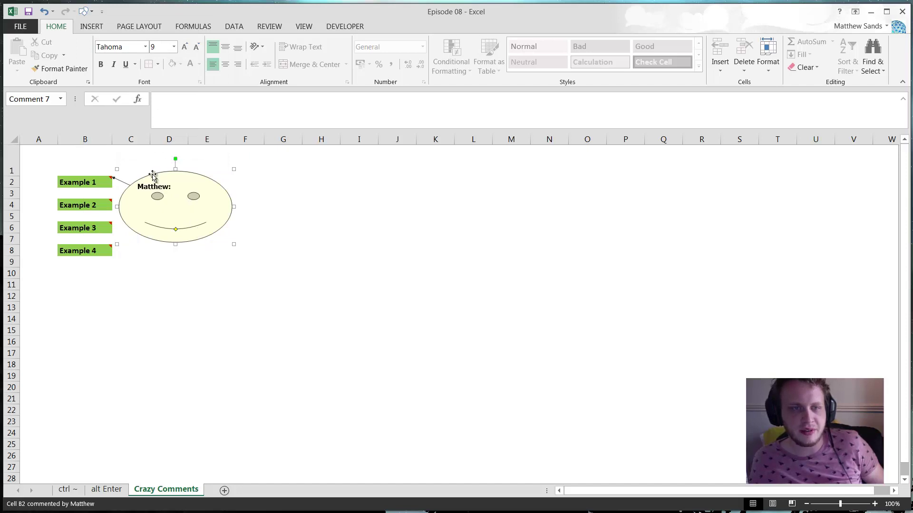
- Delete the author name text from the comment and click away to cell F8
left_click(180, 187)
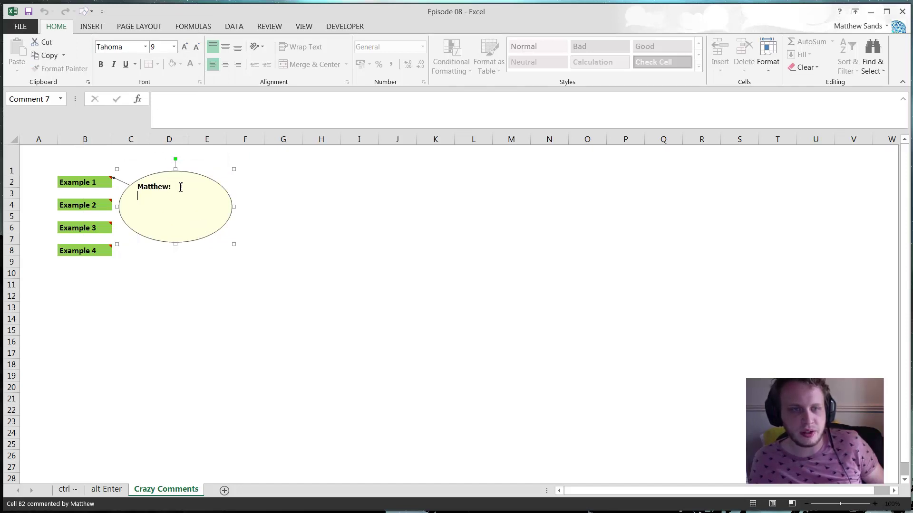
key("ctrl+a")
key("BackSpace")
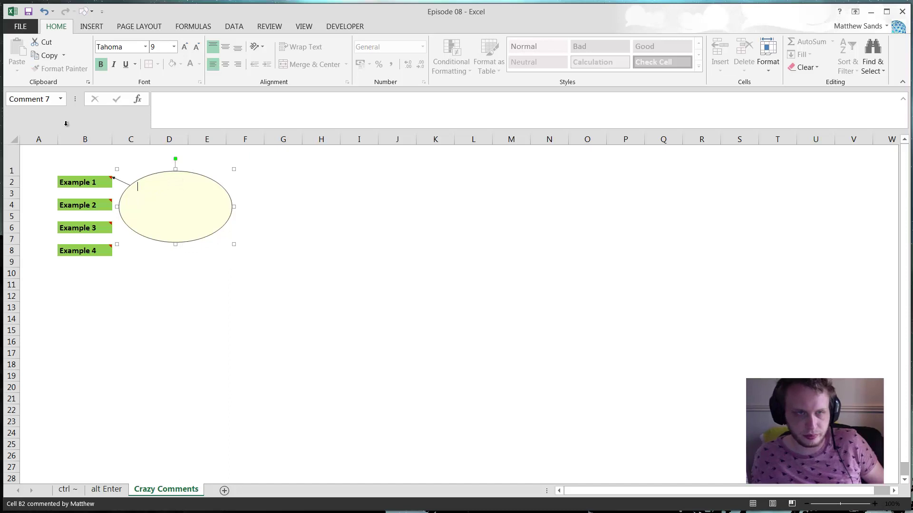
left_click(258, 247)
mouse_move(91, 182)
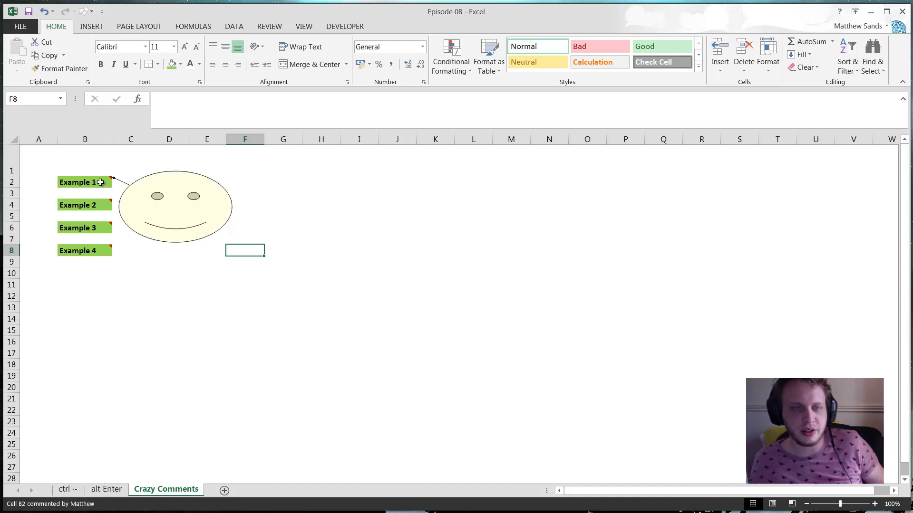
- Open Format Comment for the smiley shape, go to Colors and Lines, and choose Fill Effects
right_click(100, 182)
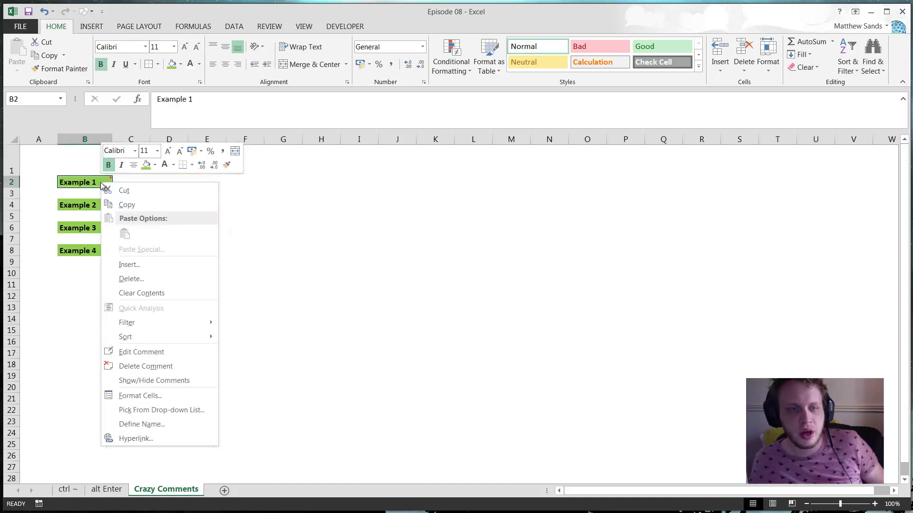
left_click(184, 352)
left_click(208, 237)
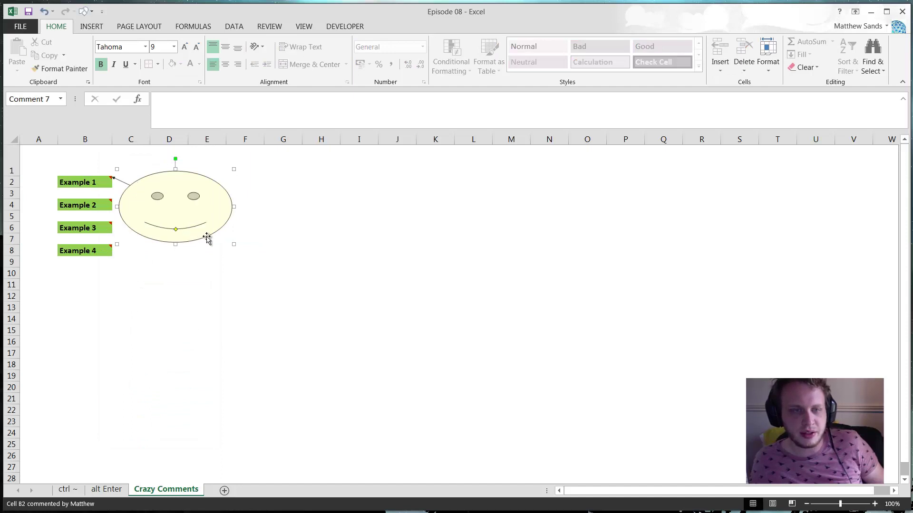
right_click(208, 240)
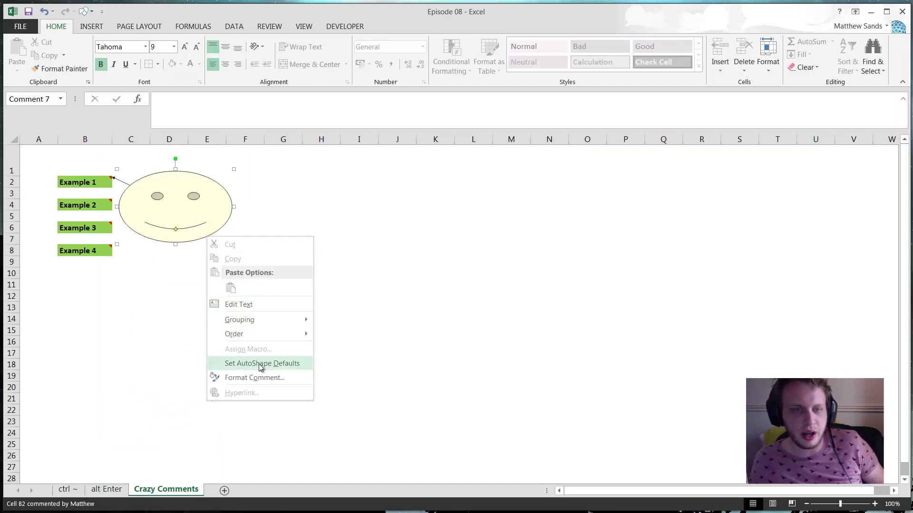
left_click(262, 378)
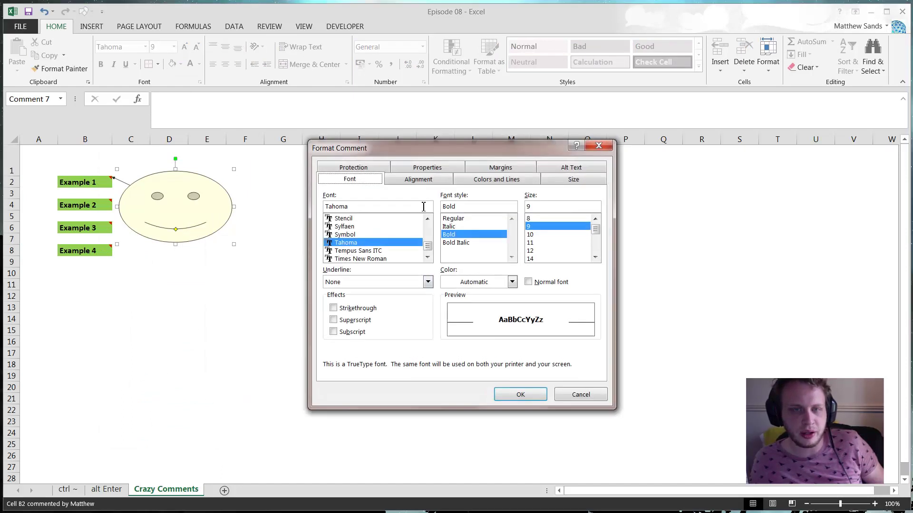
left_click(489, 181)
left_click_drag(449, 151, 413, 139)
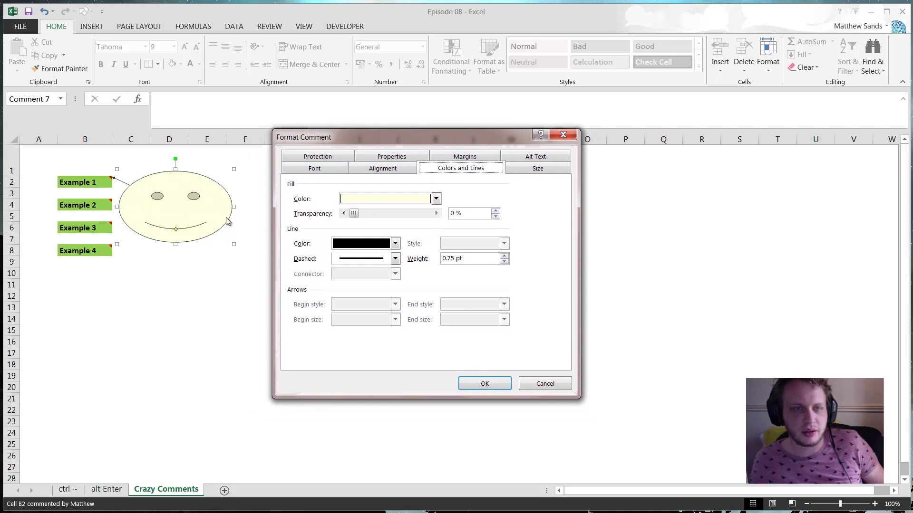
left_click(436, 198)
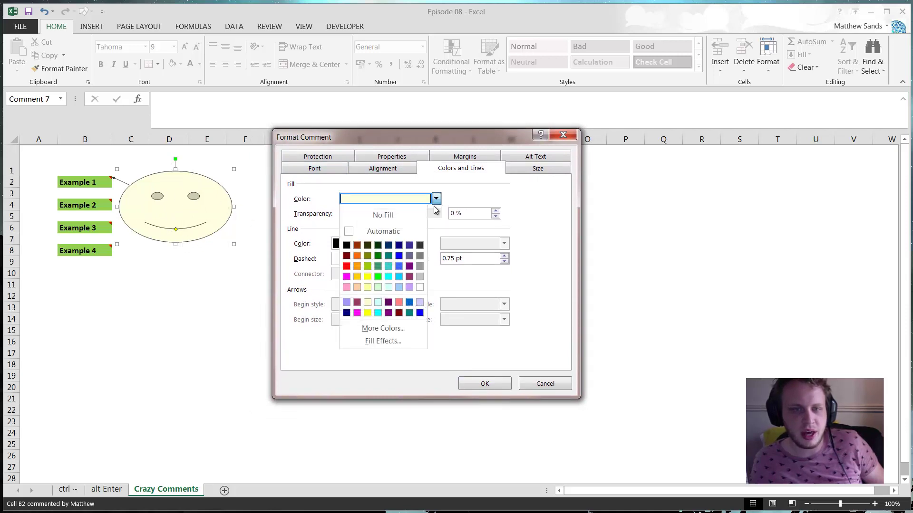
left_click(394, 341)
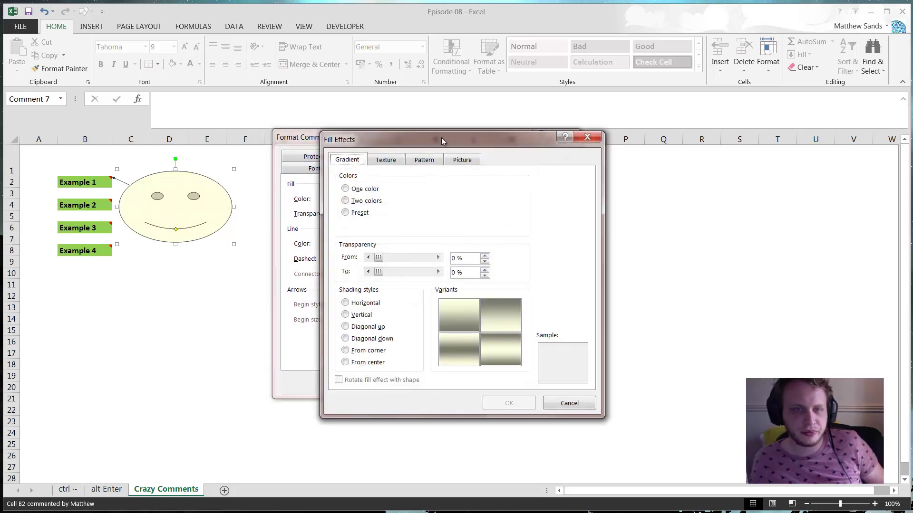
- Preview a one-colour gradient and a two-colour gradient with green, trying shading variants
left_click_drag(441, 138, 388, 151)
left_click(305, 201)
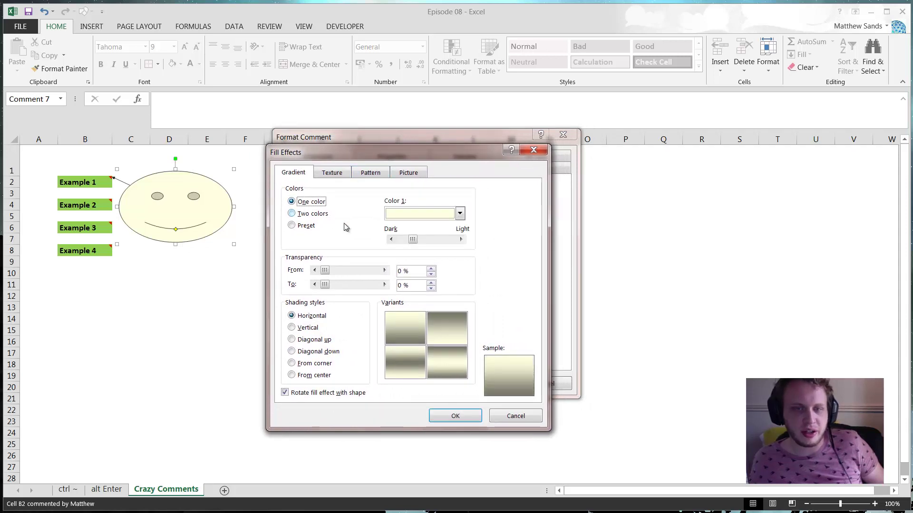
left_click(415, 364)
left_click(293, 213)
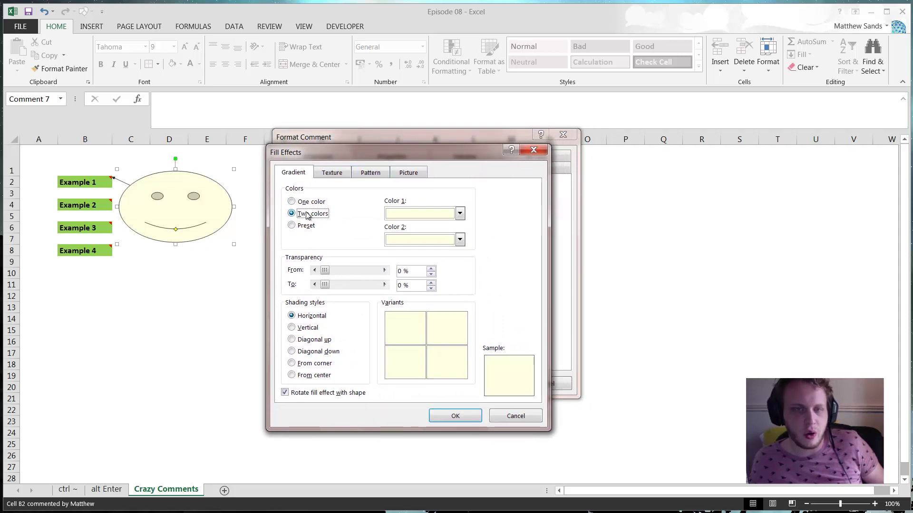
left_click(459, 239)
left_click(422, 276)
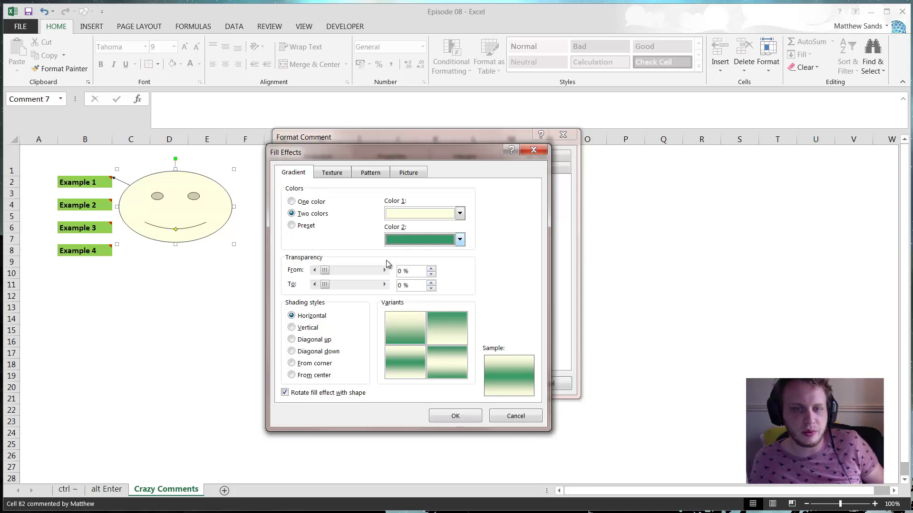
left_click(408, 362)
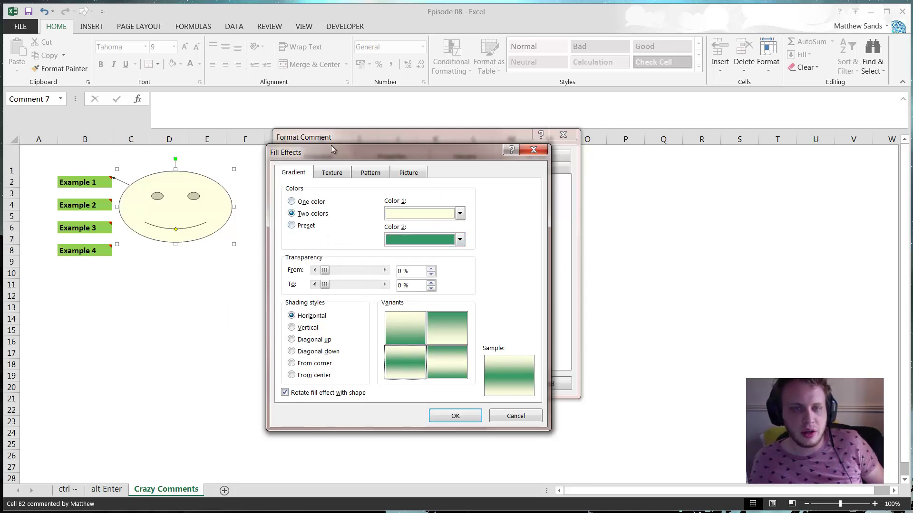
- Preview the Fish fossil, Paper bag and Newsprint texture fills
left_click(333, 172)
left_click(406, 258)
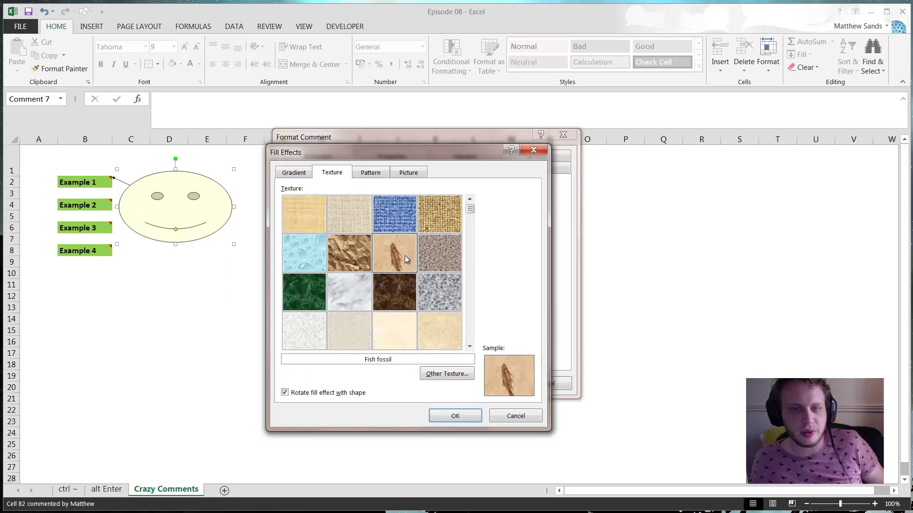
left_click(338, 261)
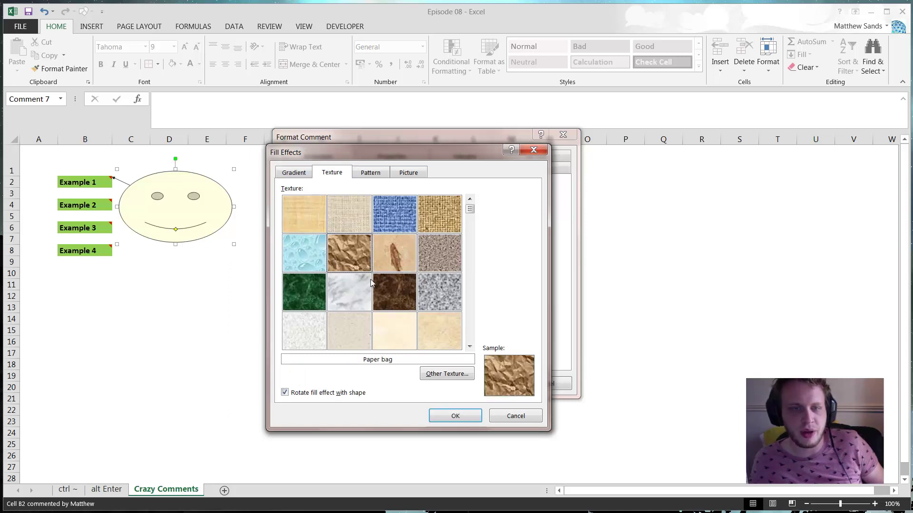
left_click(308, 327)
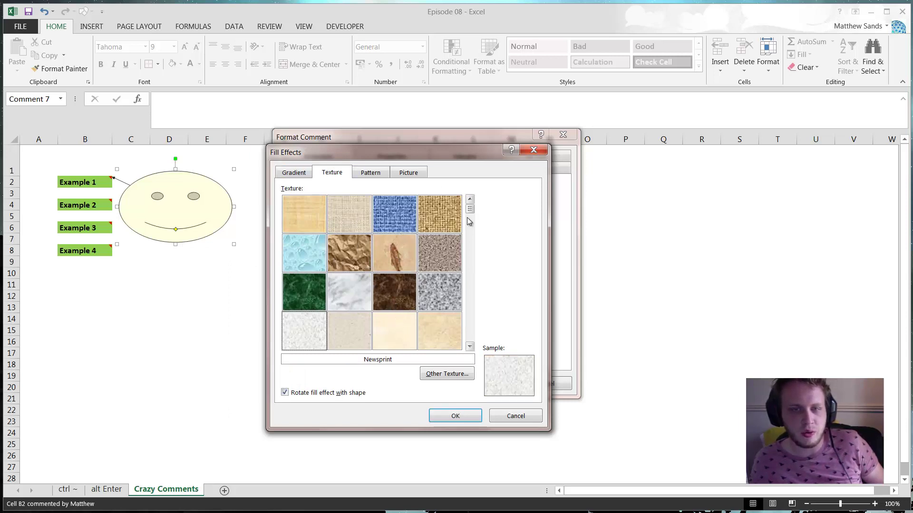
left_click_drag(472, 224, 471, 262)
left_click(374, 174)
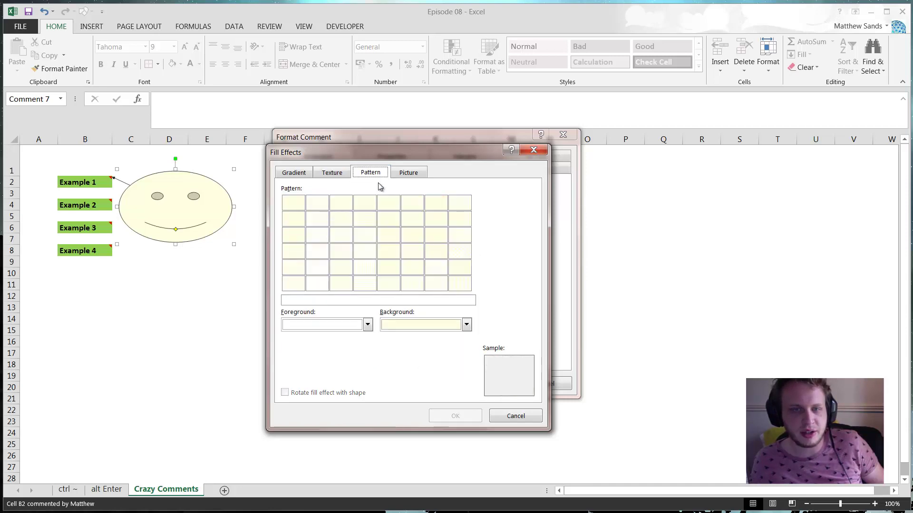
- Try a Dashed vertical pattern in black on orange, then preview the 90% pattern
left_click(390, 249)
left_click(428, 324)
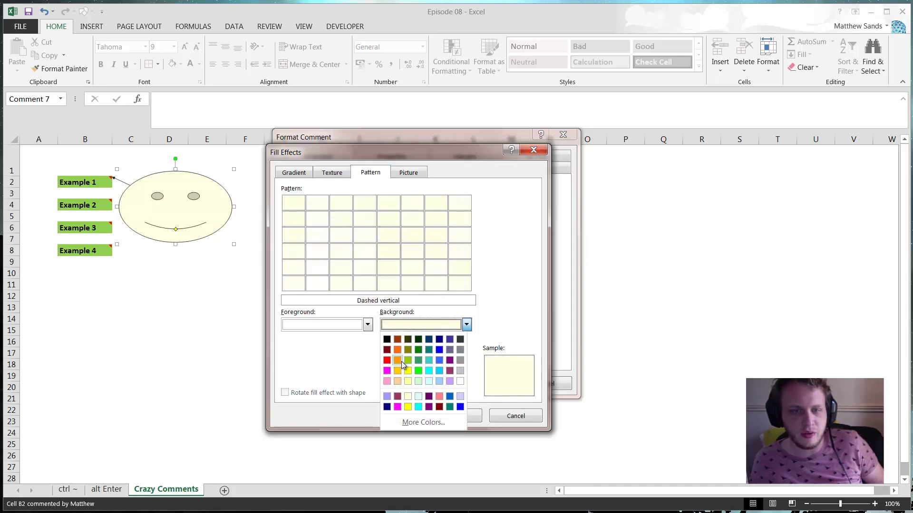
left_click(399, 361)
left_click(339, 325)
left_click(289, 339)
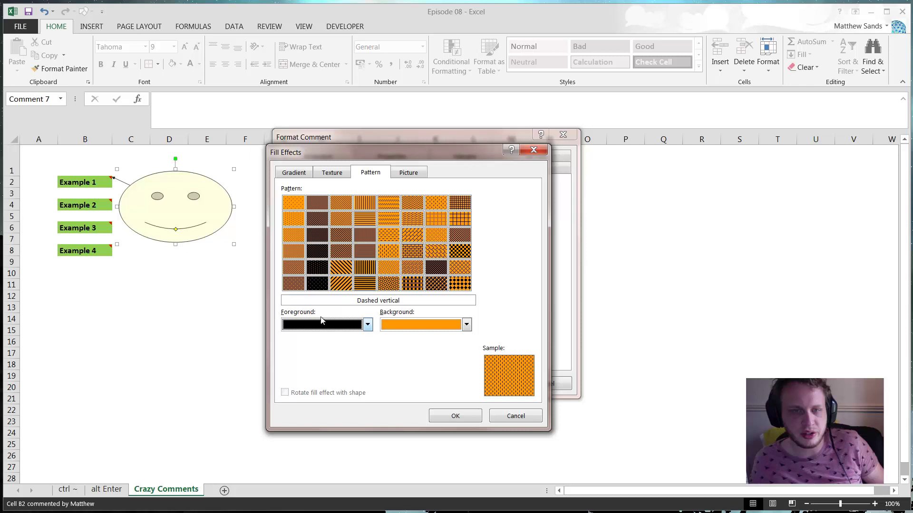
left_click(314, 283)
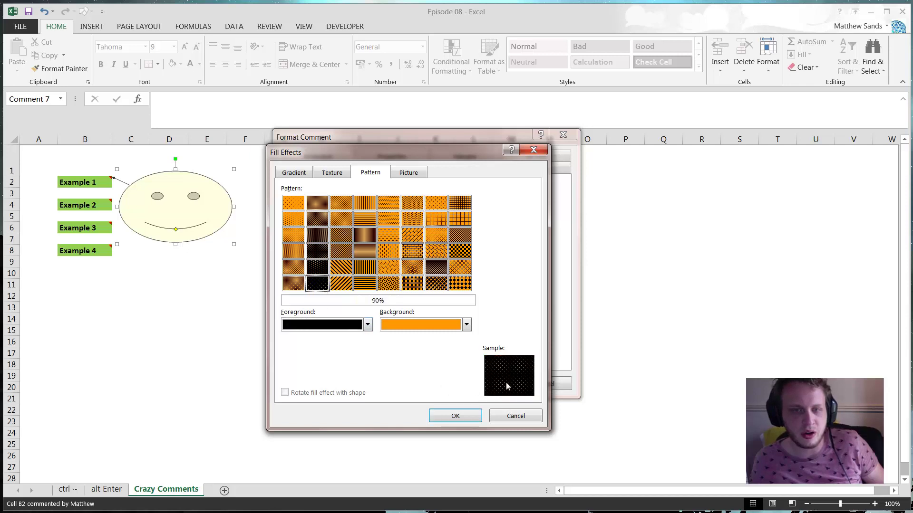
- Switch the background to yellow, choose Solid diamond, and apply the fill with OK
left_click(422, 325)
left_click(408, 371)
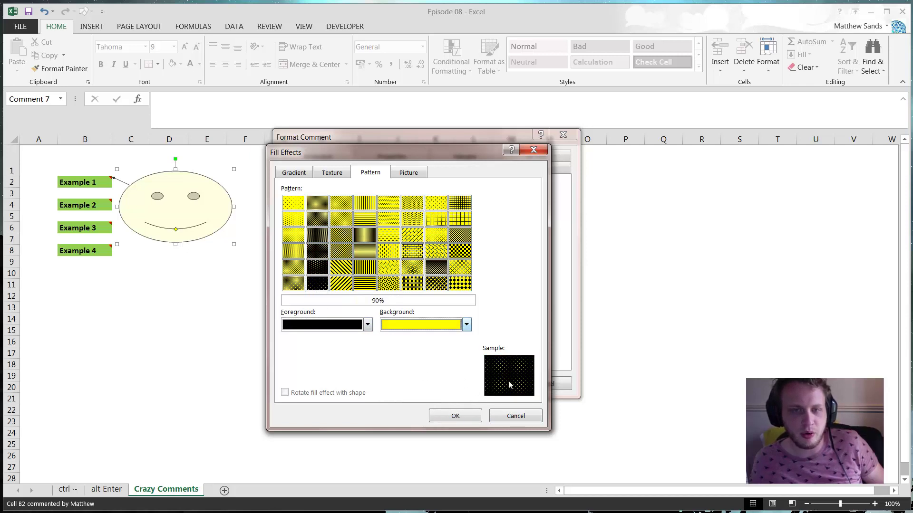
left_click(341, 284)
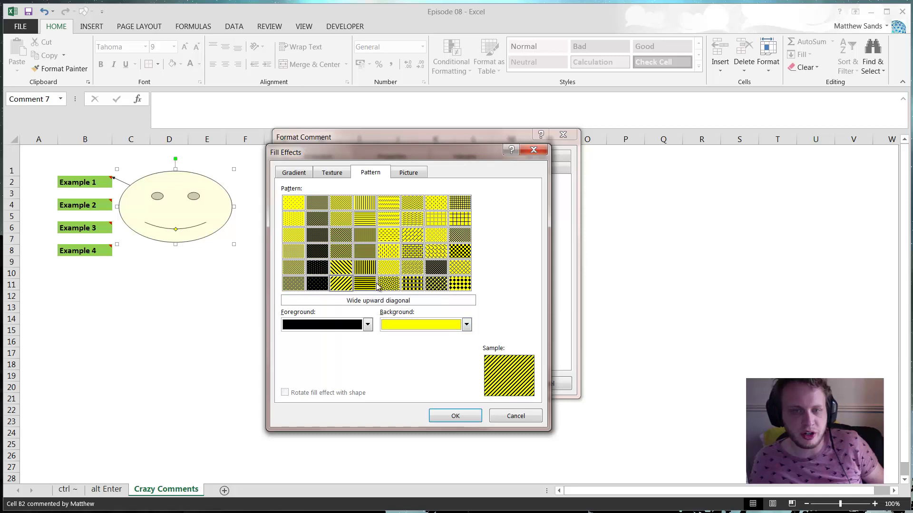
left_click(451, 287)
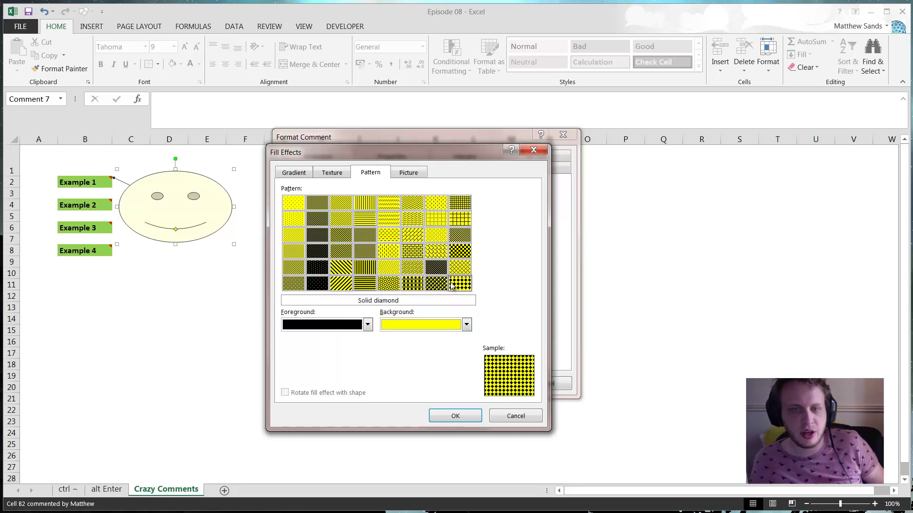
left_click(404, 173)
left_click(387, 174)
left_click(463, 418)
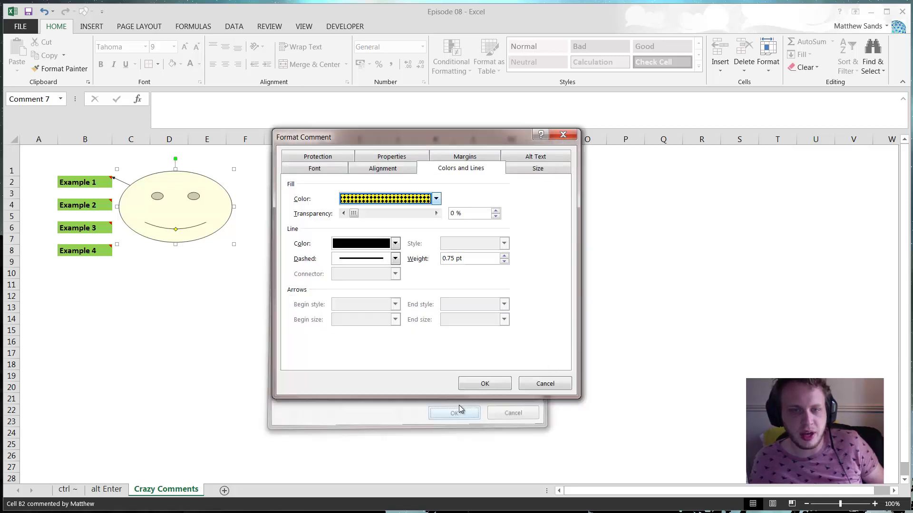
left_click(473, 384)
- Confirm the Solid diamond fill, then view the yellow-and-black smiley comment on Example 1 and other commented cells
left_click(328, 264)
left_click(193, 208)
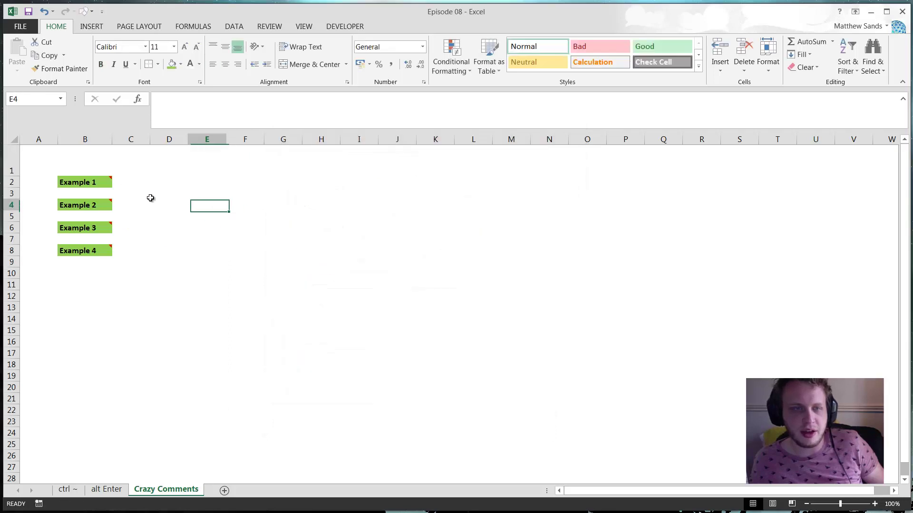
mouse_move(95, 182)
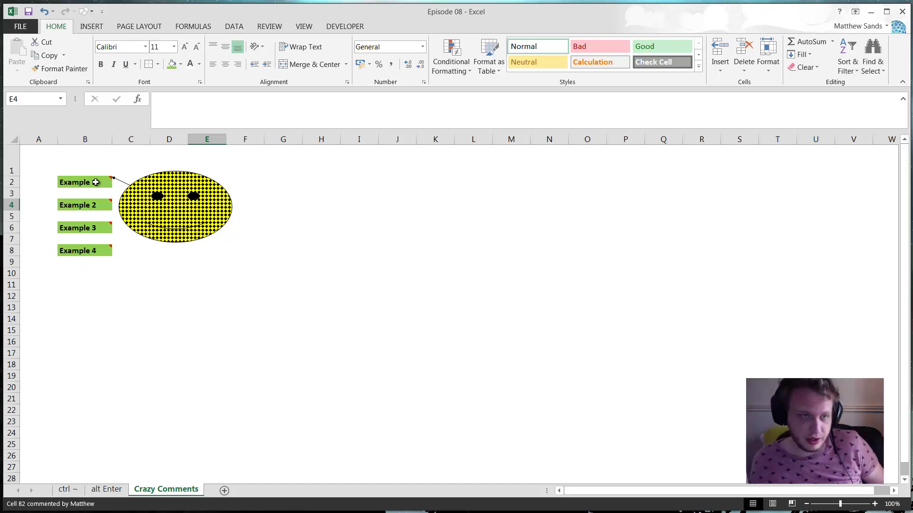
mouse_move(101, 250)
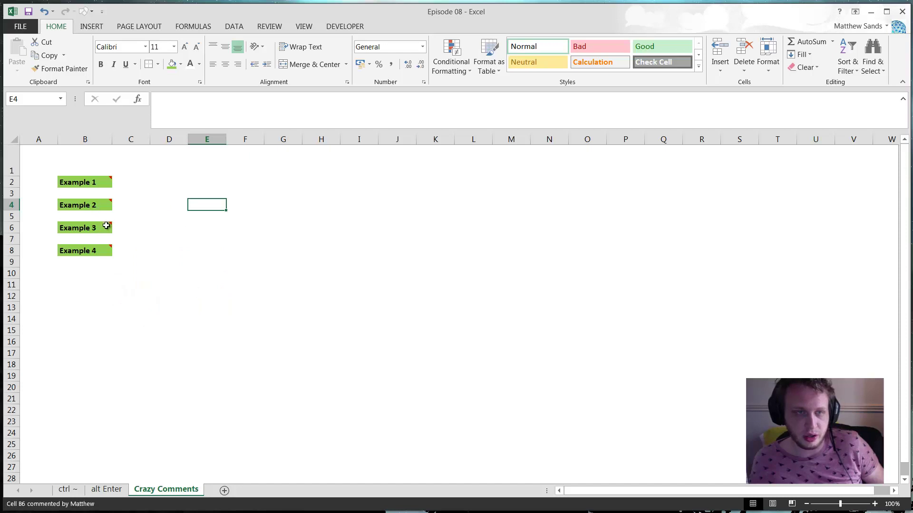
mouse_move(111, 224)
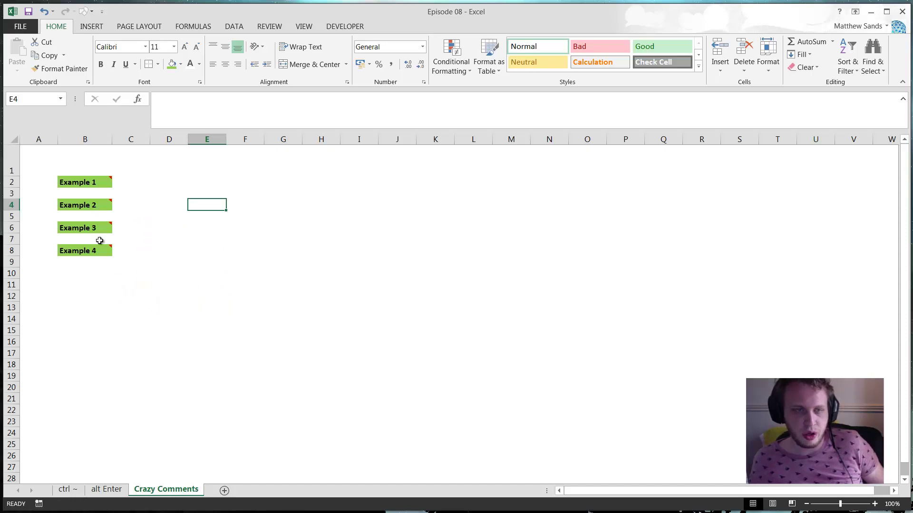